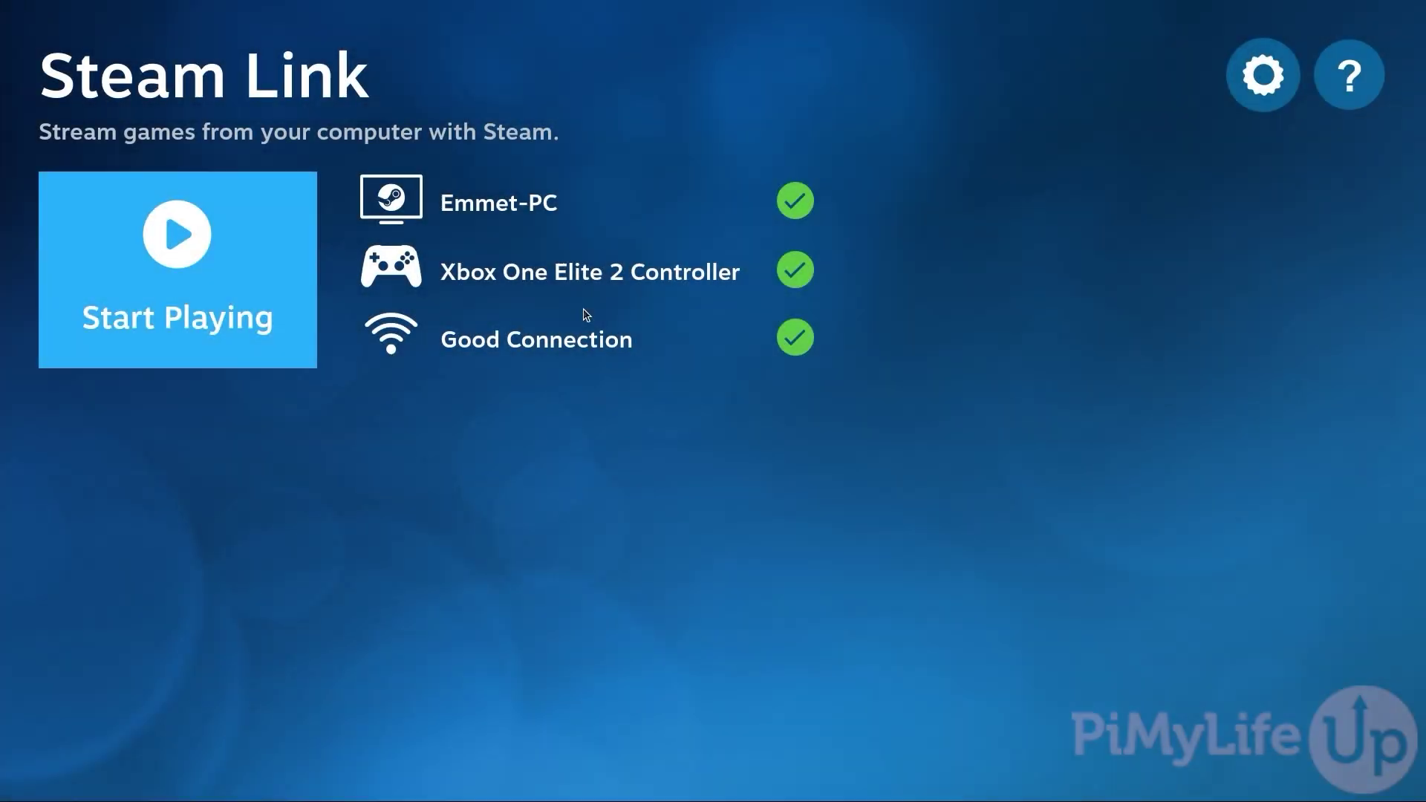
Start streaming from the paired computer and browse the Recent Games row to Factorio and back to Dynasty Warriors: Origins.
key(Return)
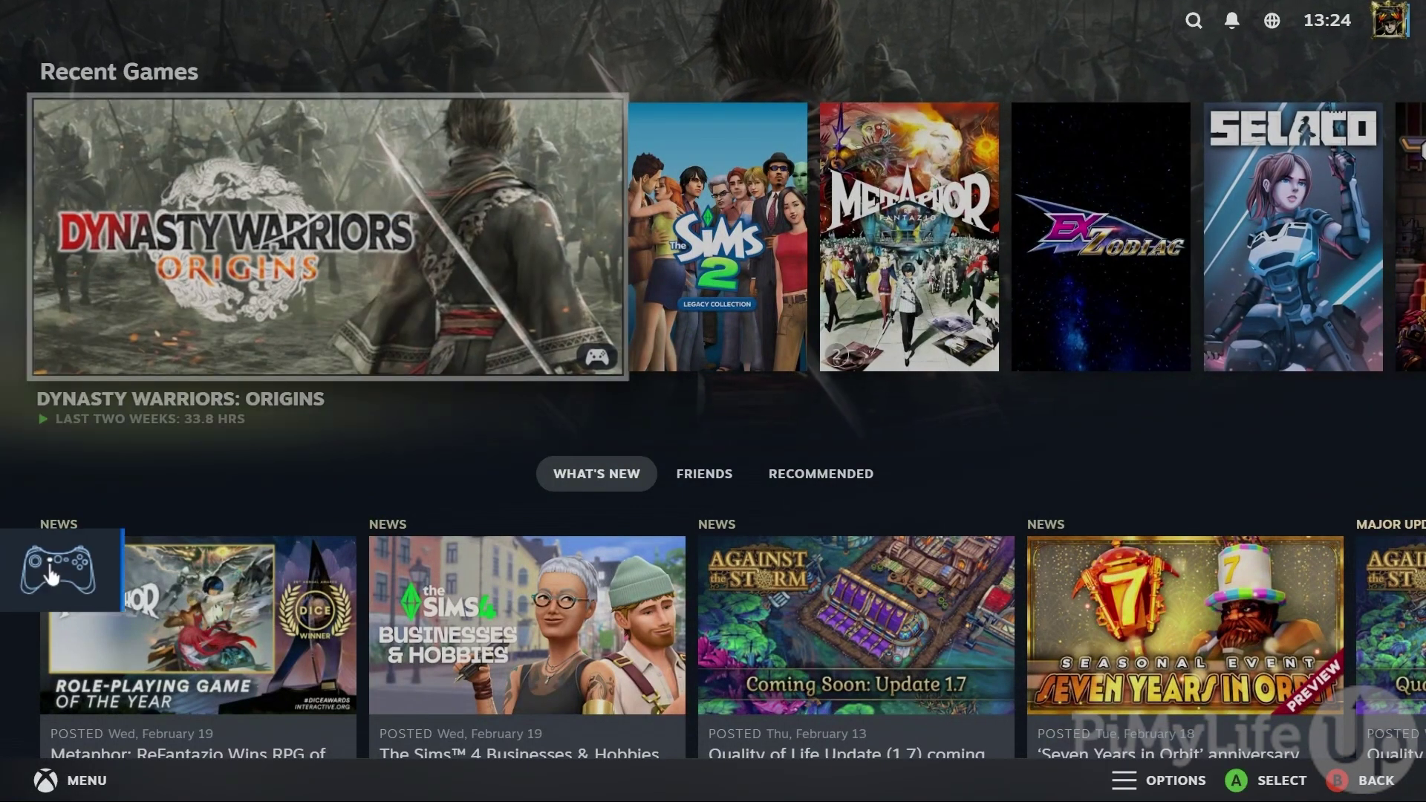
key(Right)
key(Right)
key(Right)
key(Right)
key(Right)
key(Right)
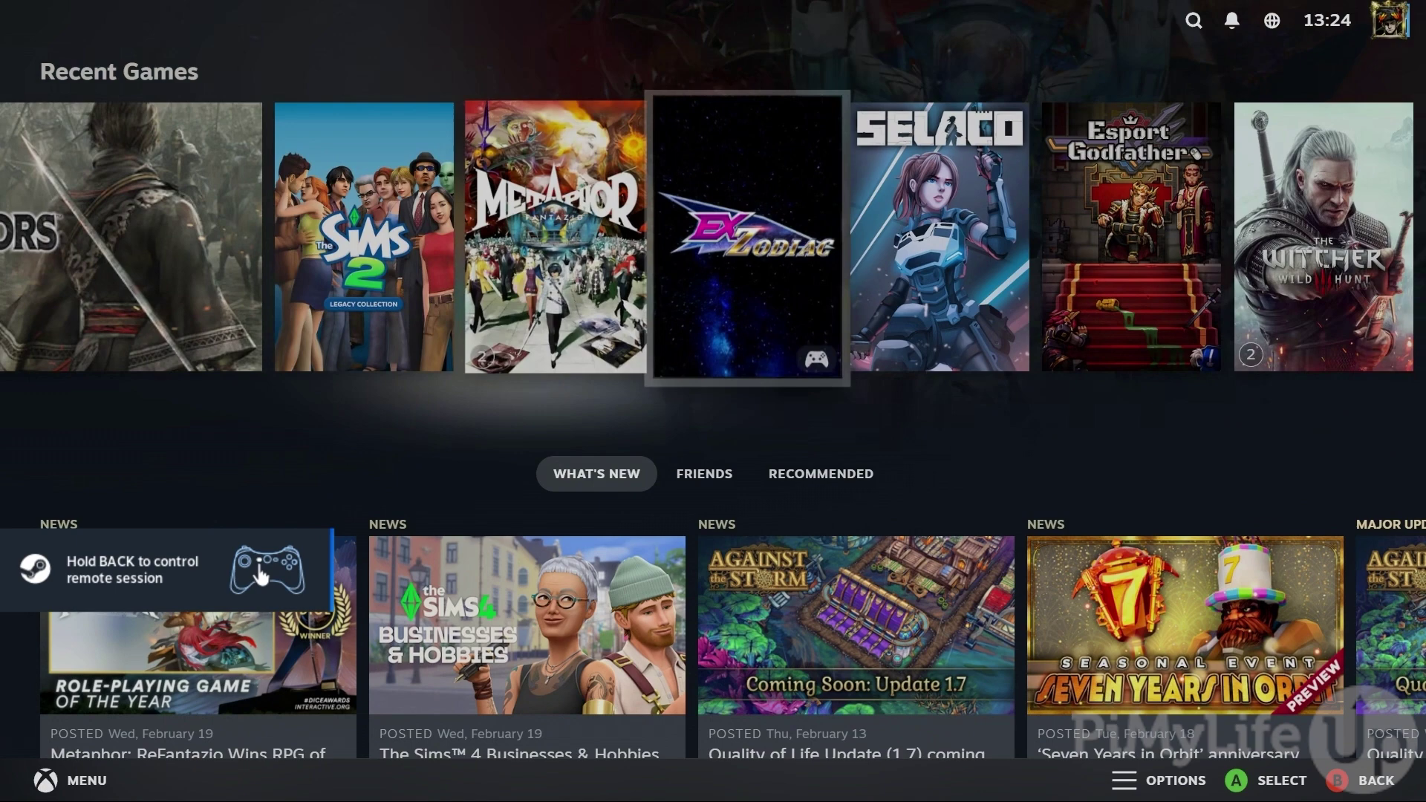
key(Right)
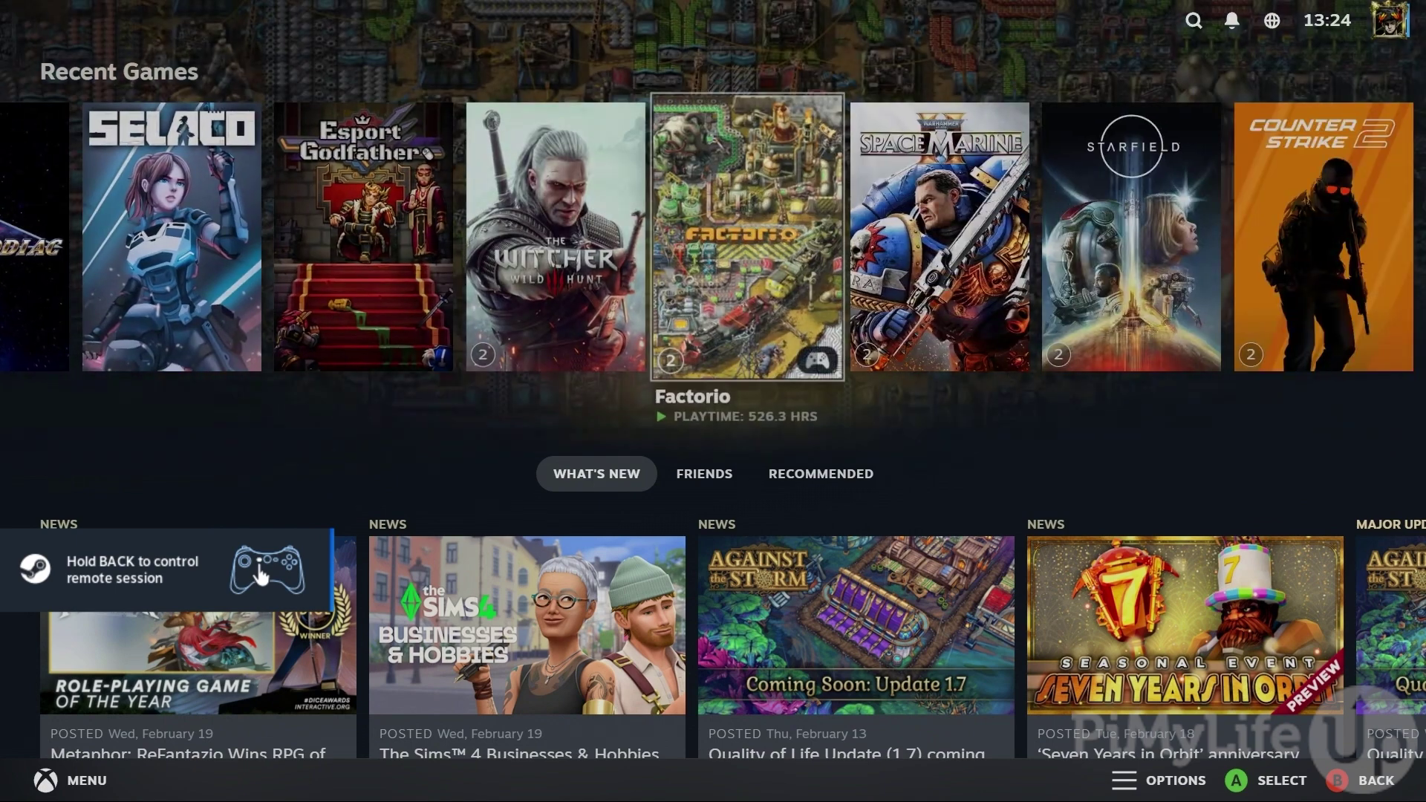
key(Left)
key(Left)
key(Left)
key(Left)
key(Left)
key(Left)
key(Left)
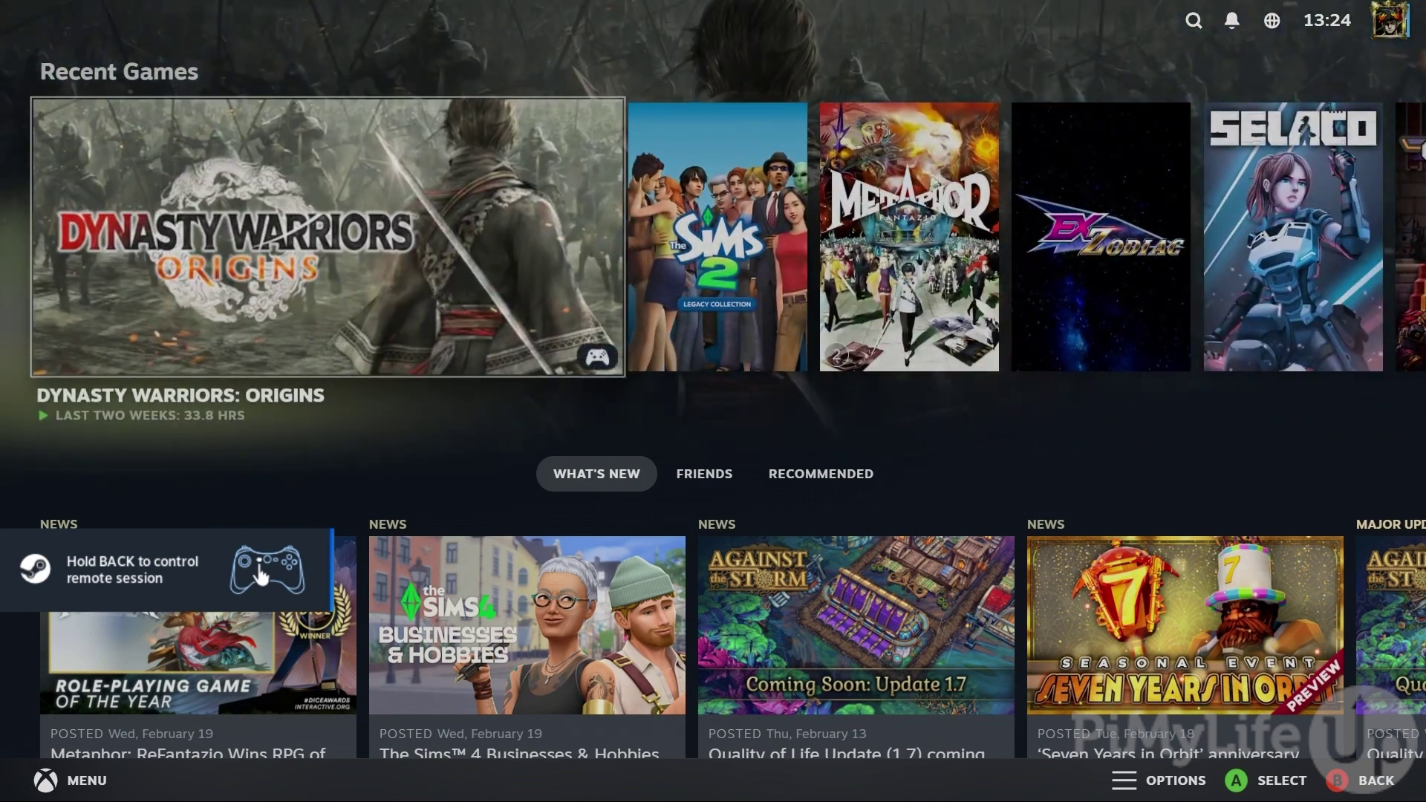
key(Right)
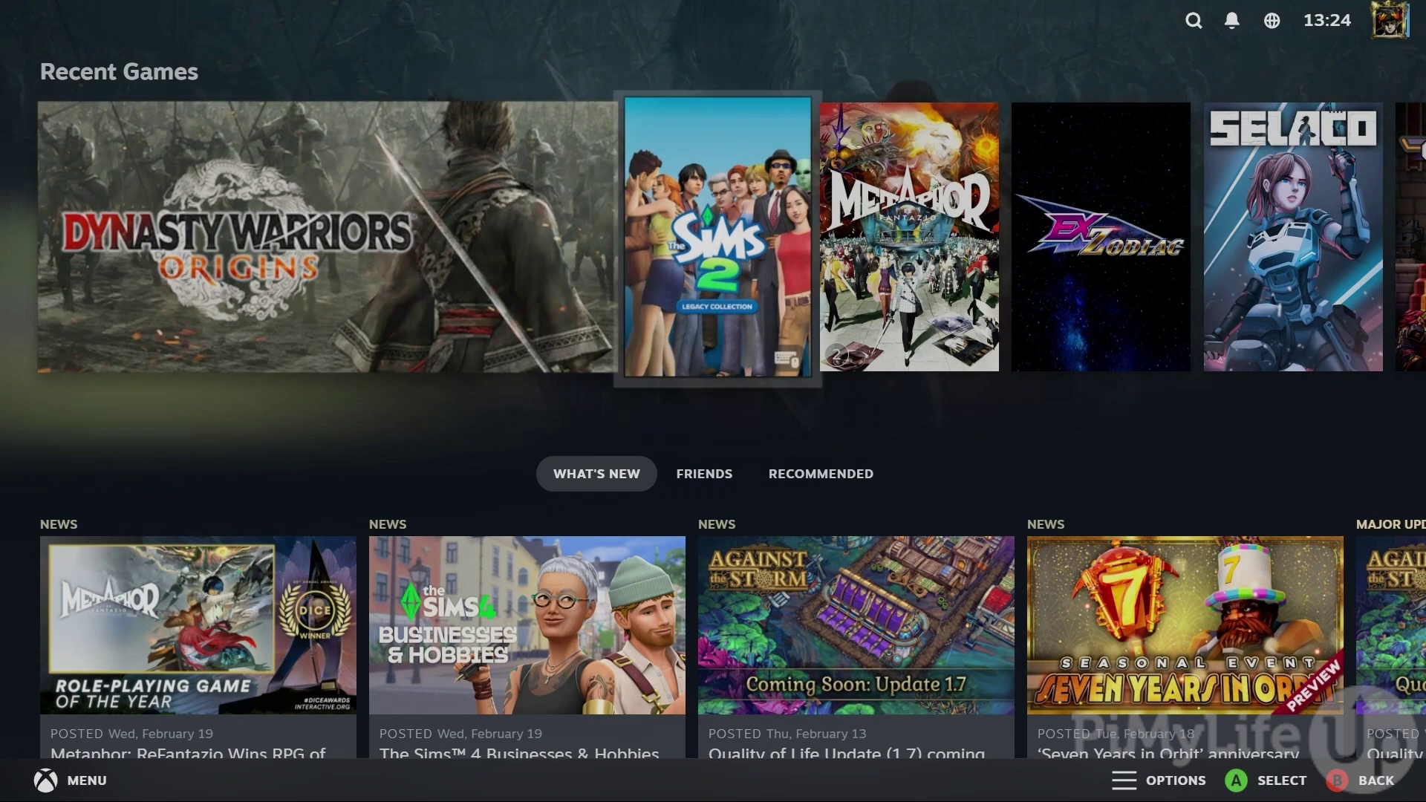
key(Left)
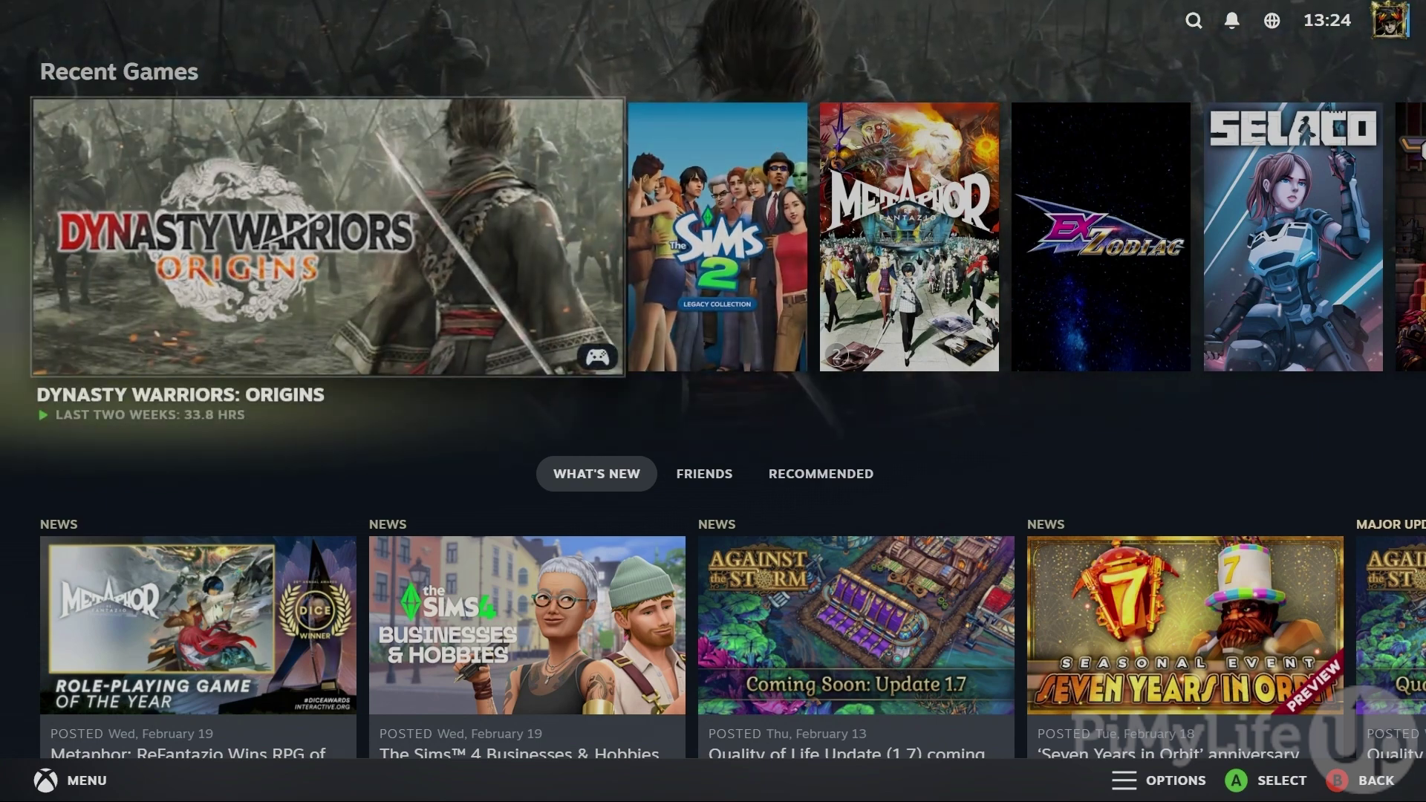
Launch Dynasty Warriors: Origins and dismiss the Magnifier Tool notice.
key(Return)
key(Return)
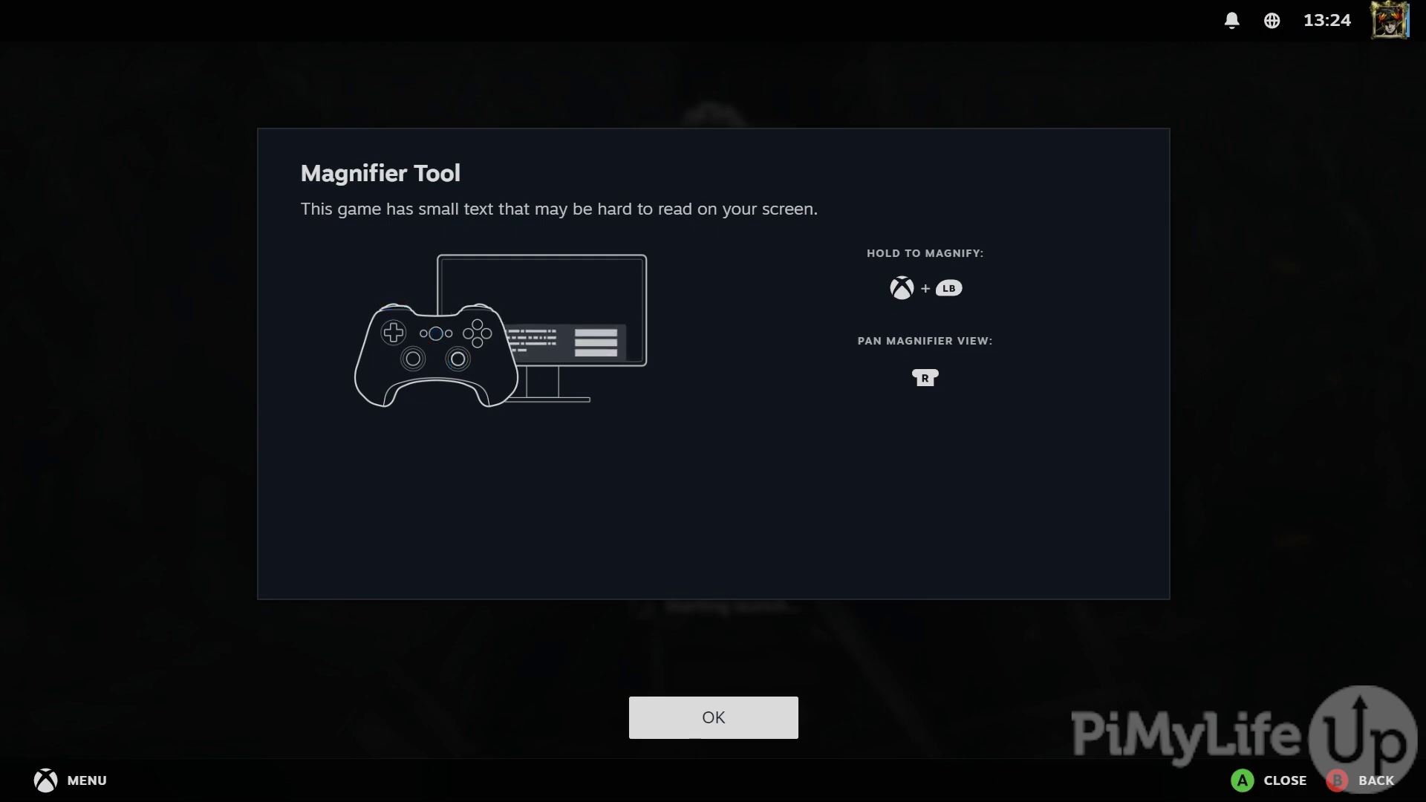
key(Return)
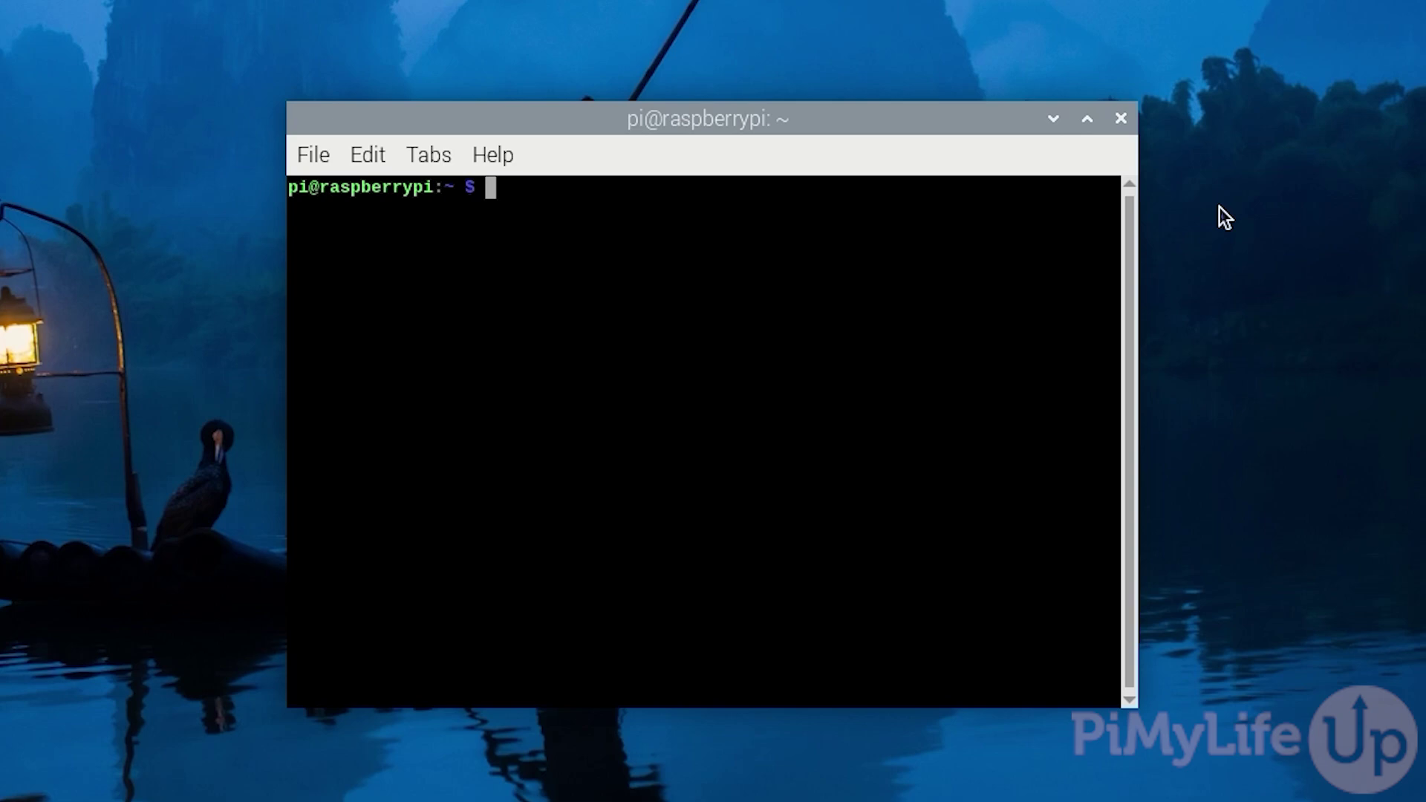
Refresh the package lists with "sudo apt update" and upgrade the installed packages with "sudo apt upgrade -y".
text(sudo apt update)
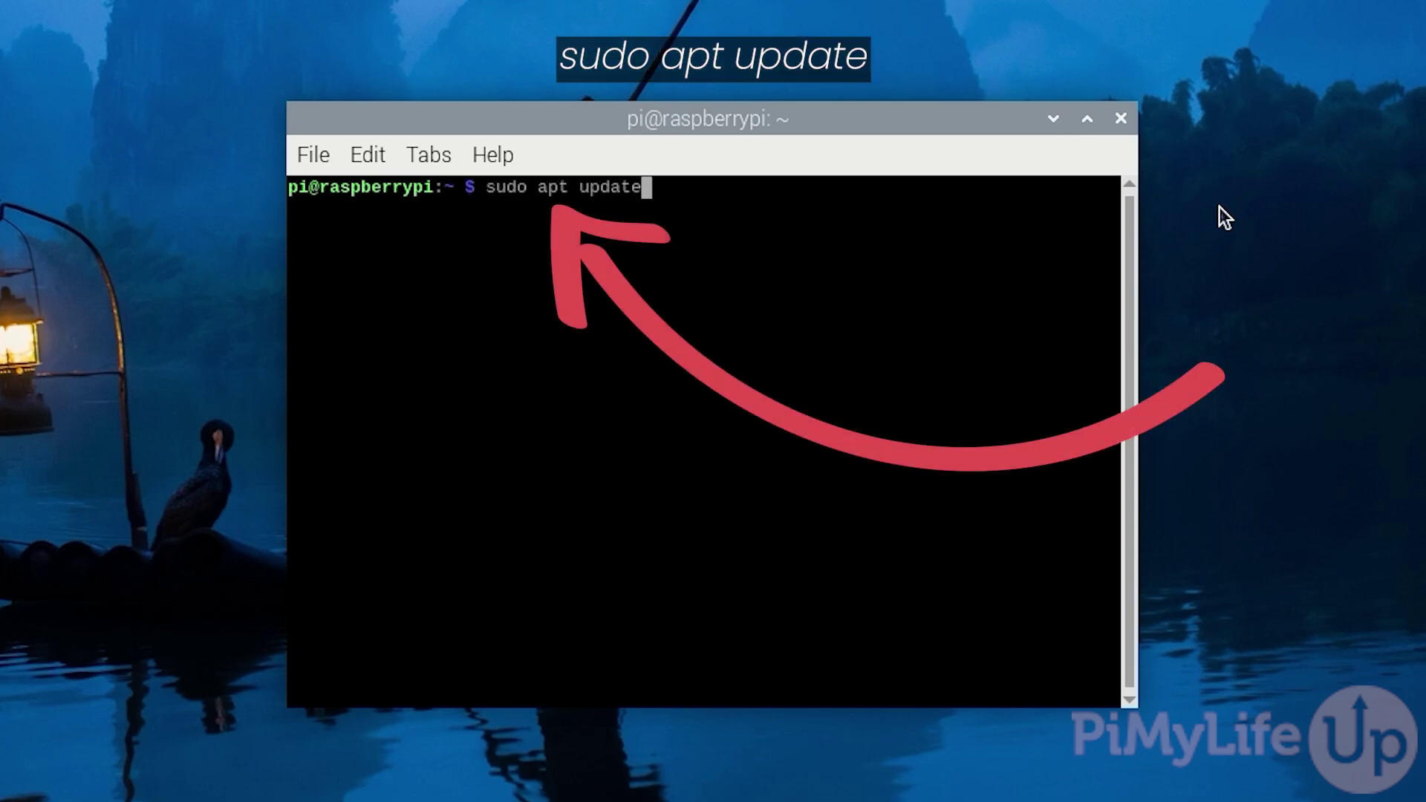
key(Return)
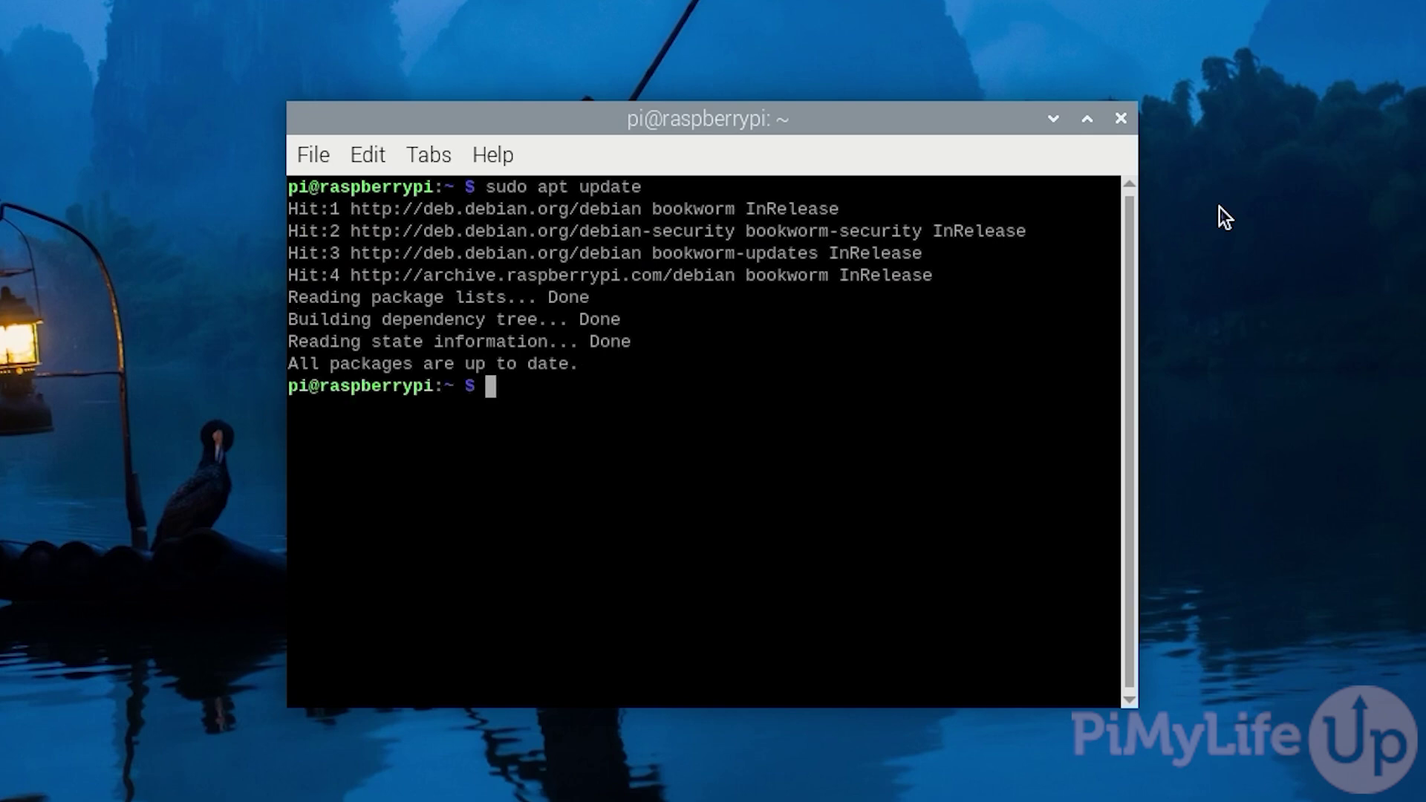
text(sudo ap)
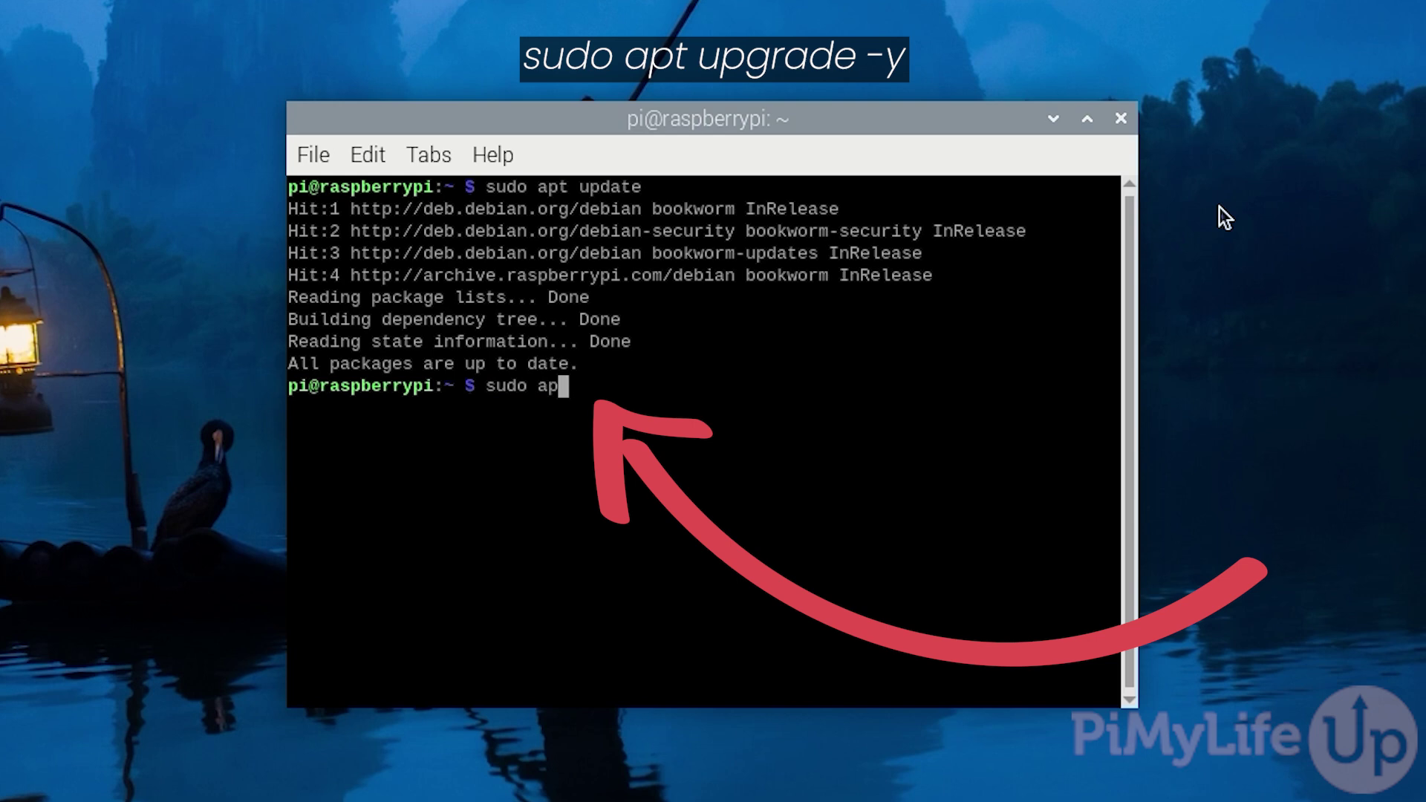
text(t upgrade -y)
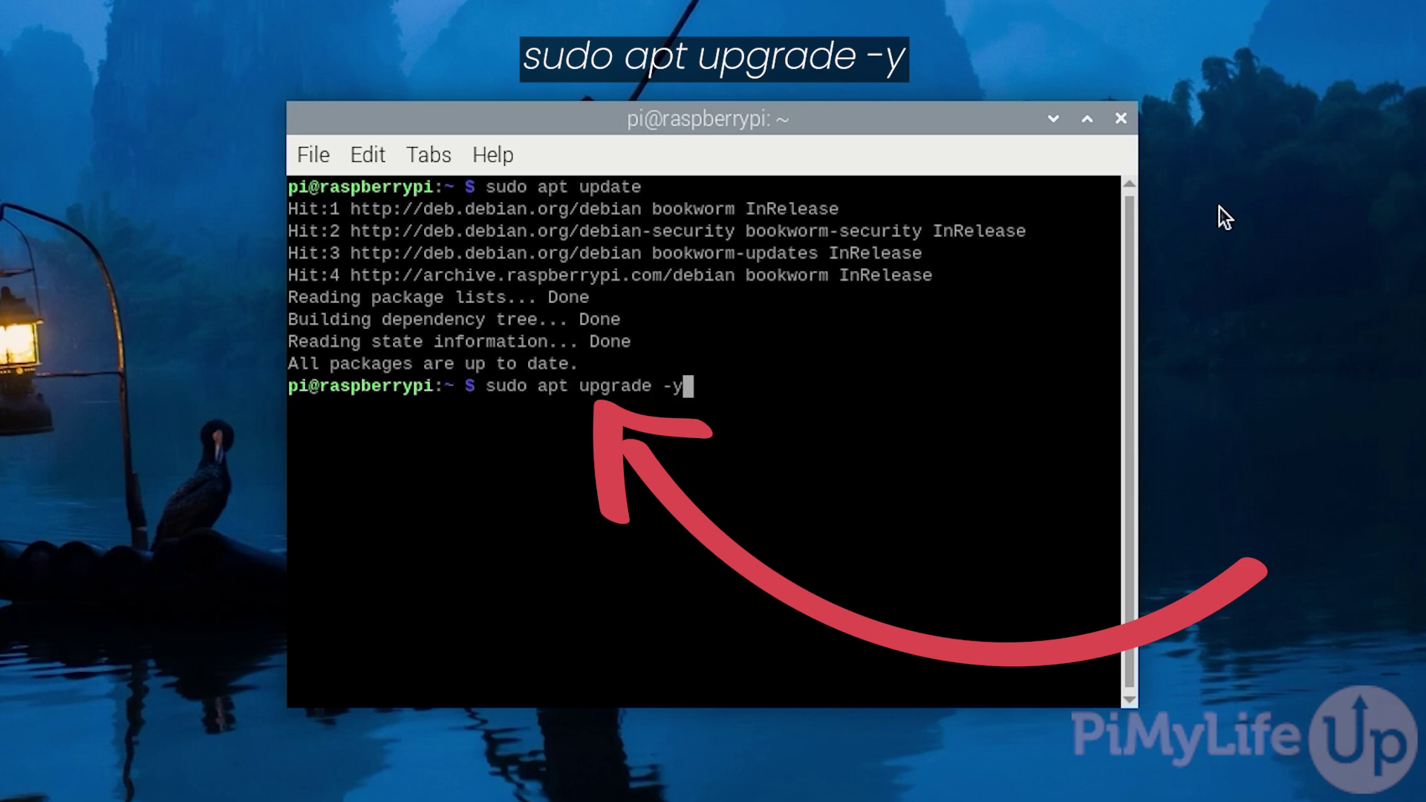
key(Return)
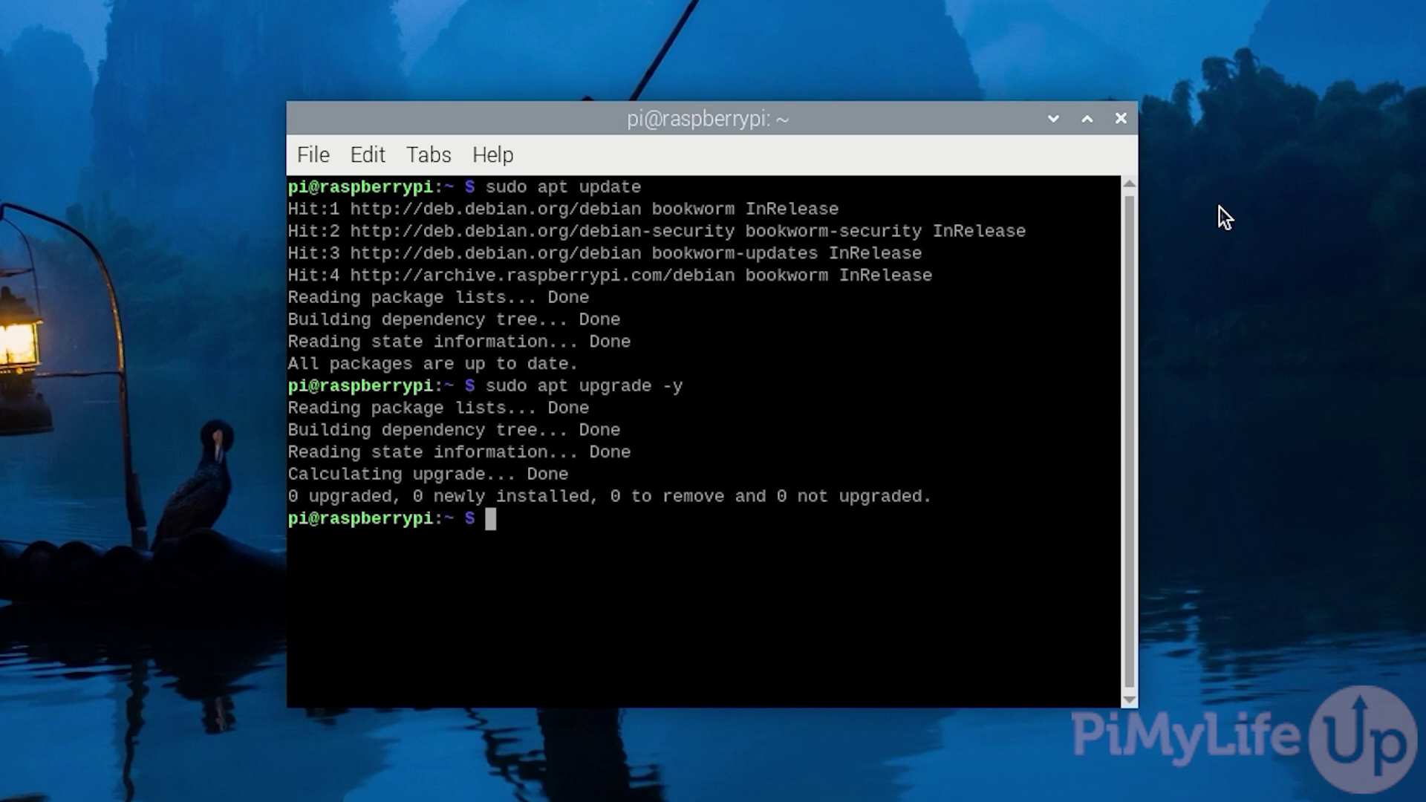
Install the Steam Link package by running "sudo apt install steamlink -y".
text(sudo)
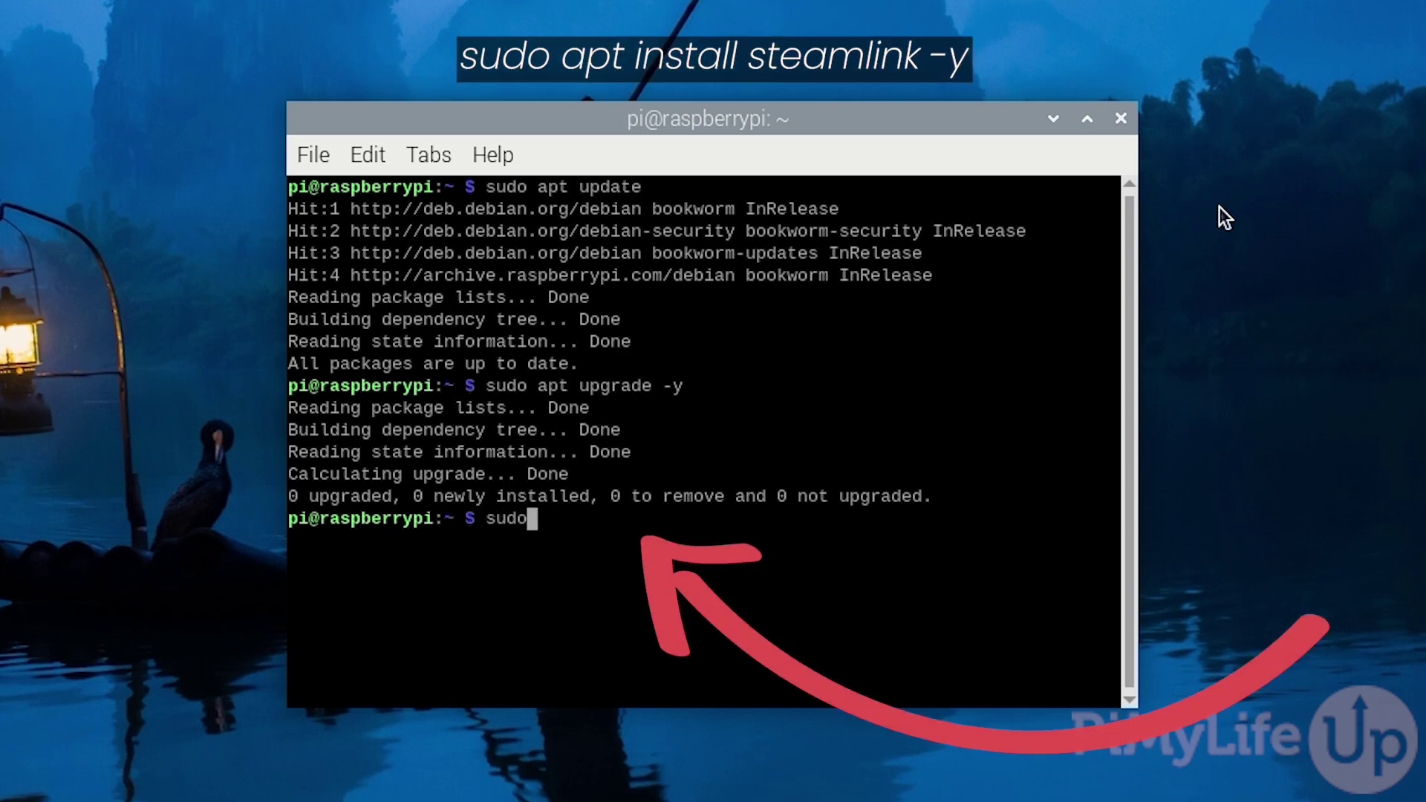
text( apt install steaml)
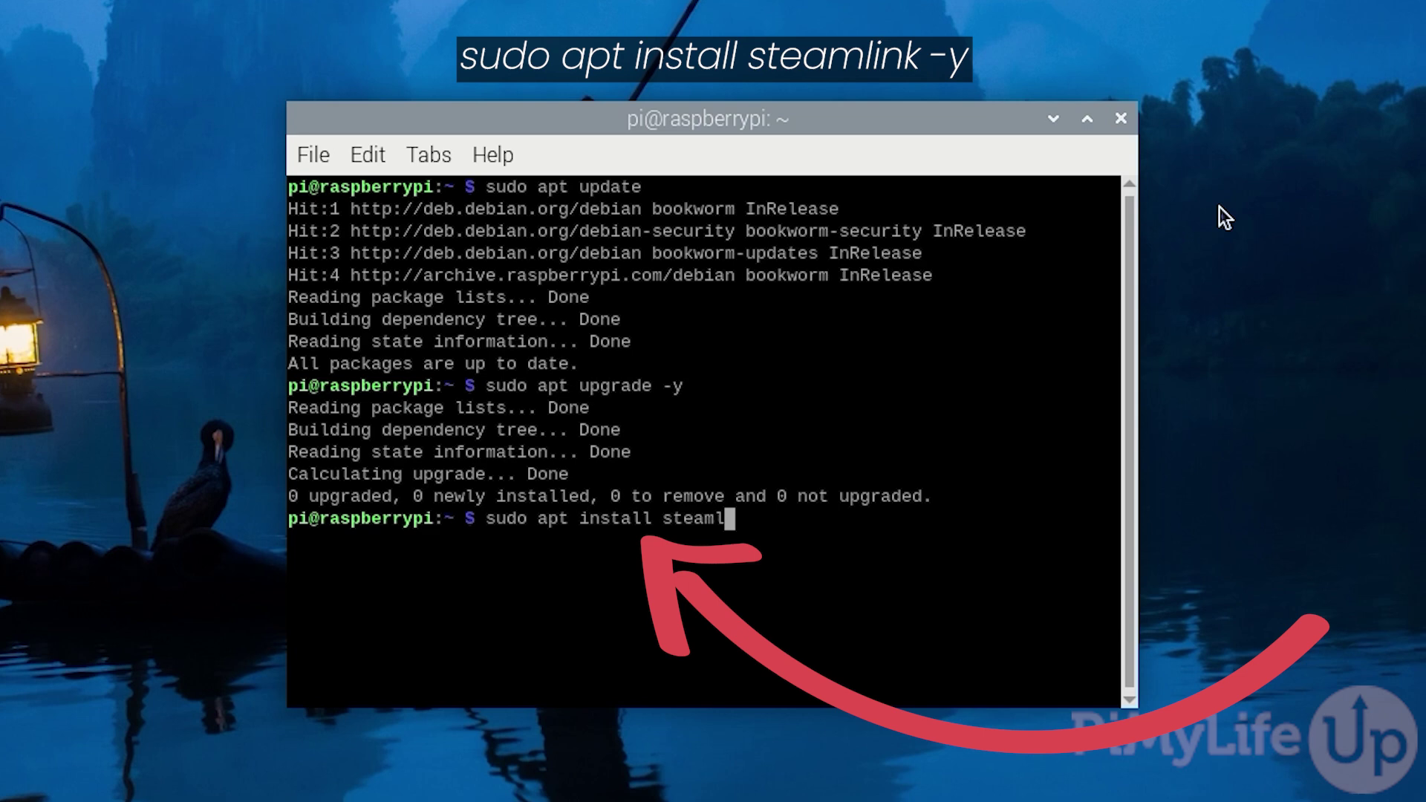
text(ink -y)
key(Return)
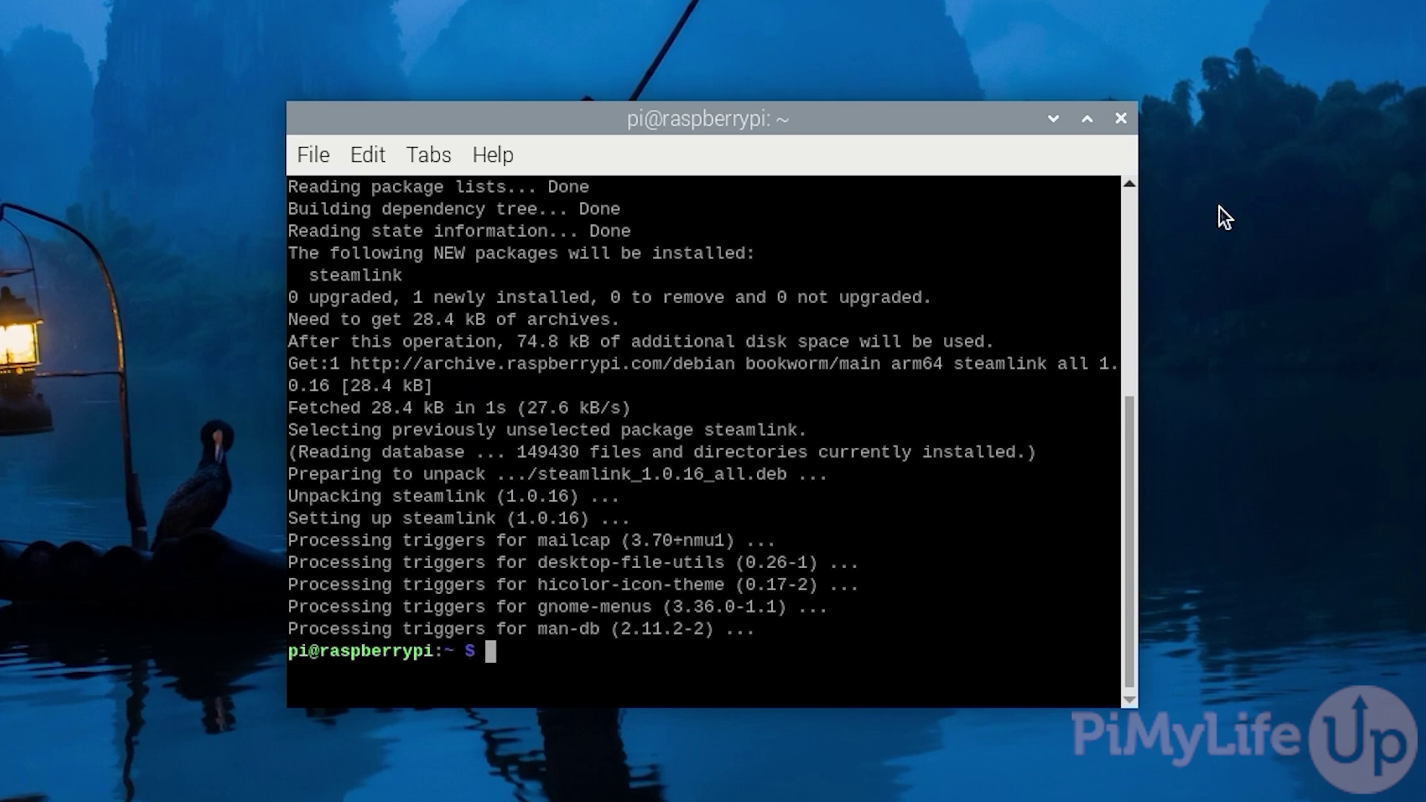
Start Steam Link from the terminal with "steamlink" and continue past the udev rules update.
text(steamlink)
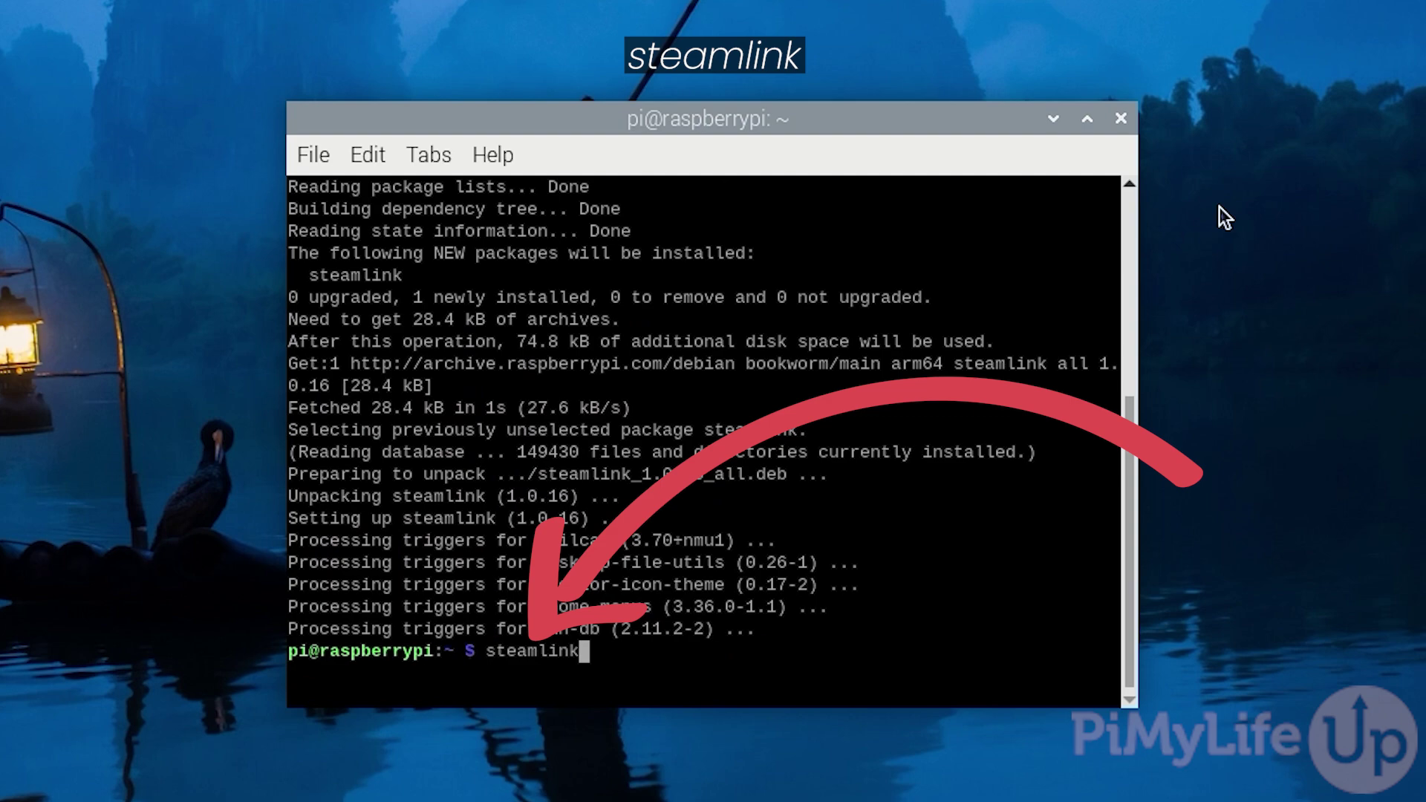
key(Return)
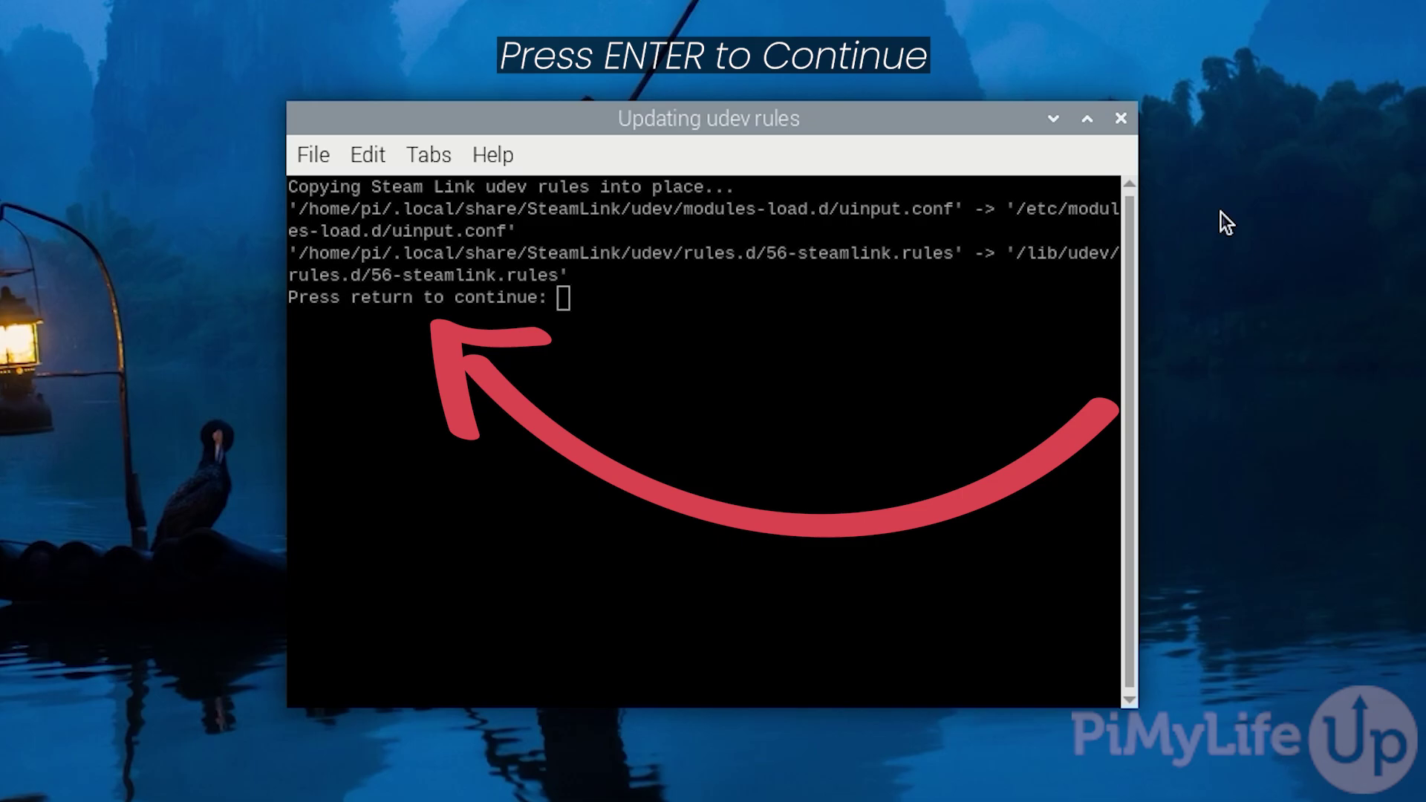
key(Return)
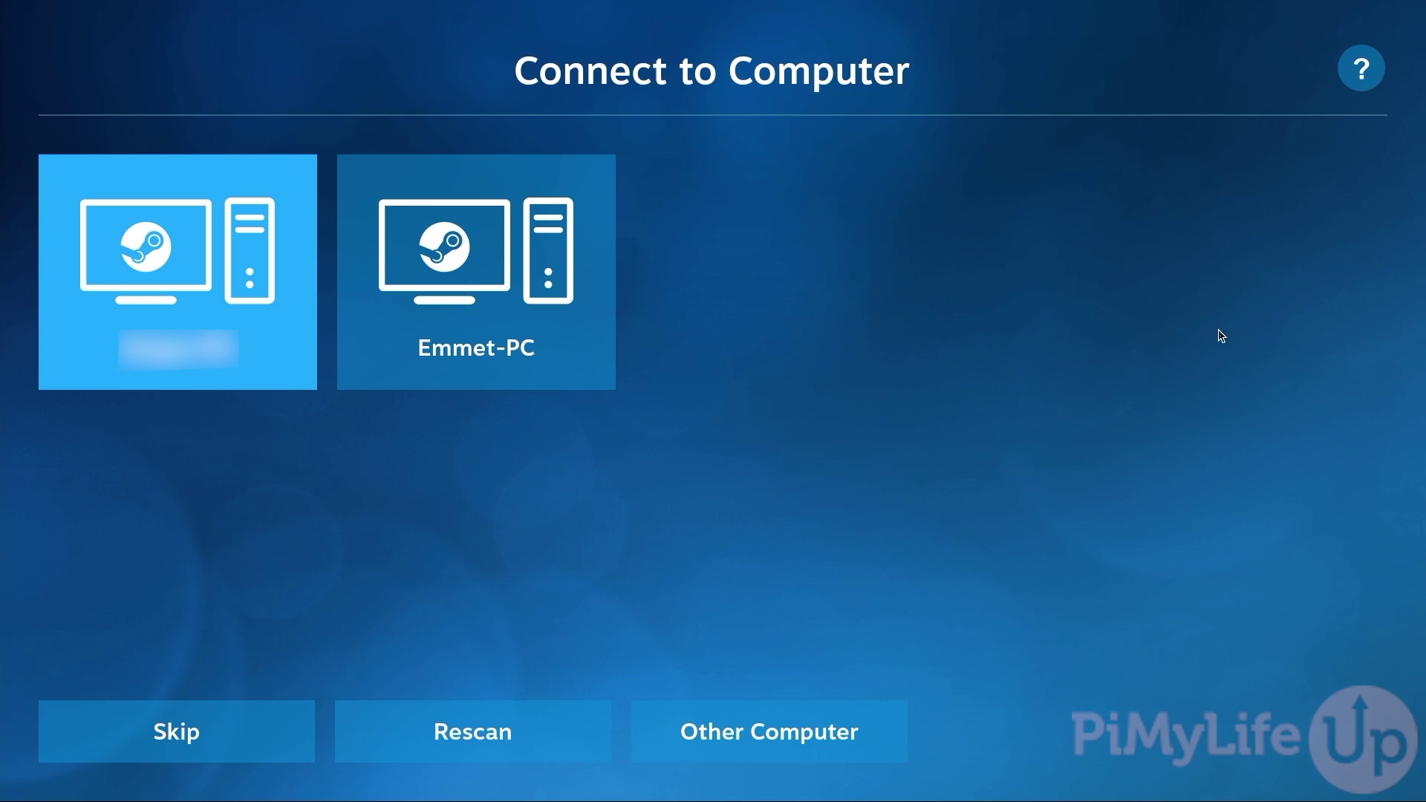
Pair with the second listed computer by confirming the device authorization code, and accept optimizing the streaming settings for low bandwidth.
key(Right)
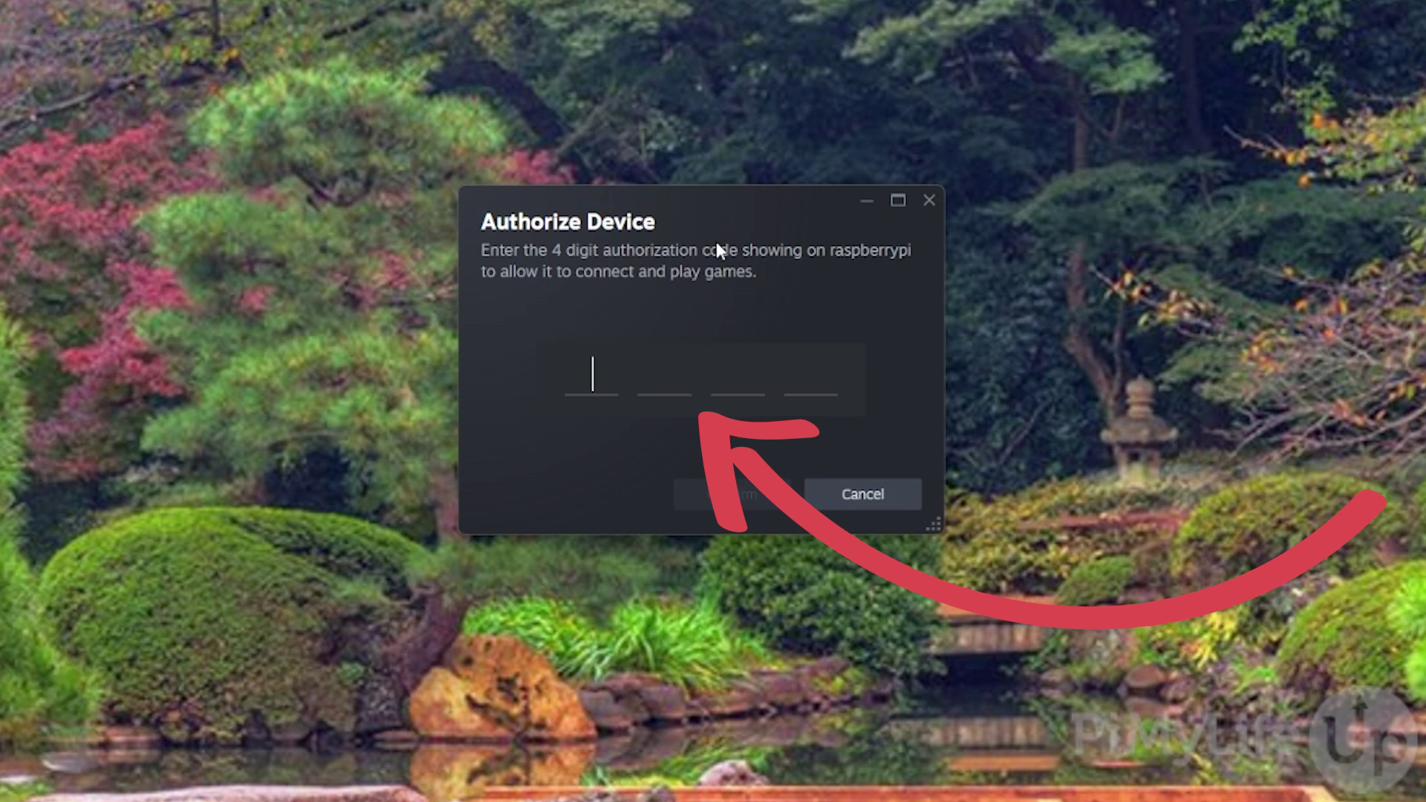
text(0785)
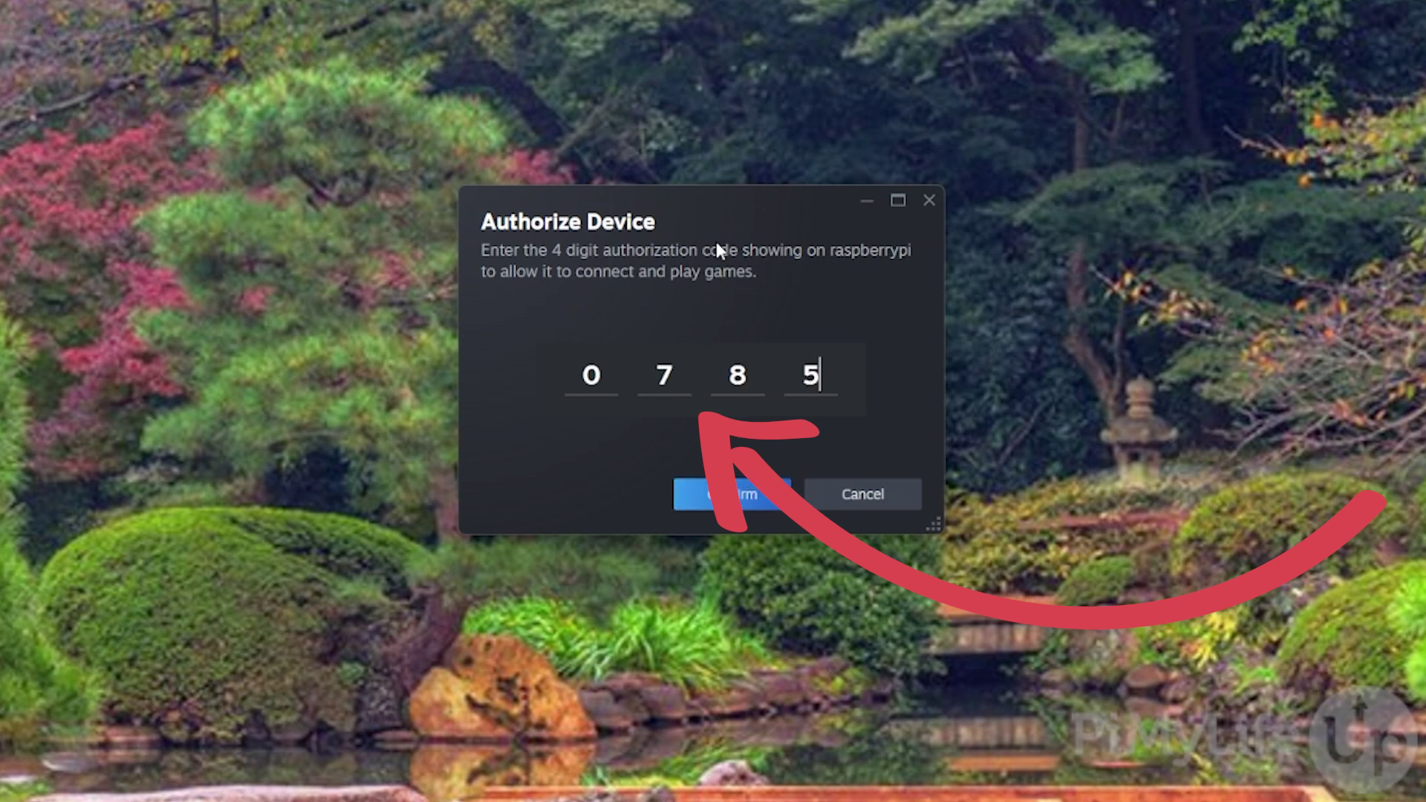
click(776, 504)
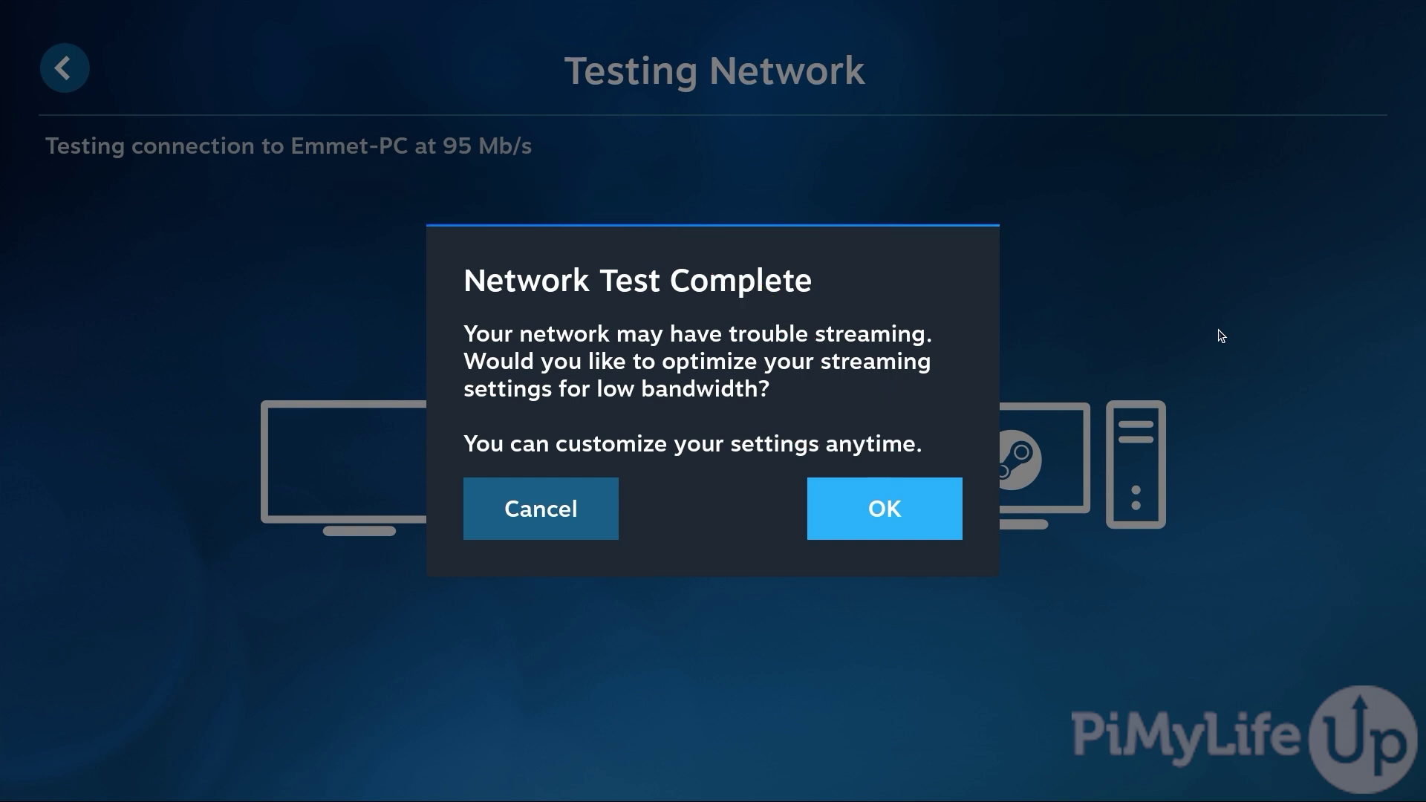
key(Return)
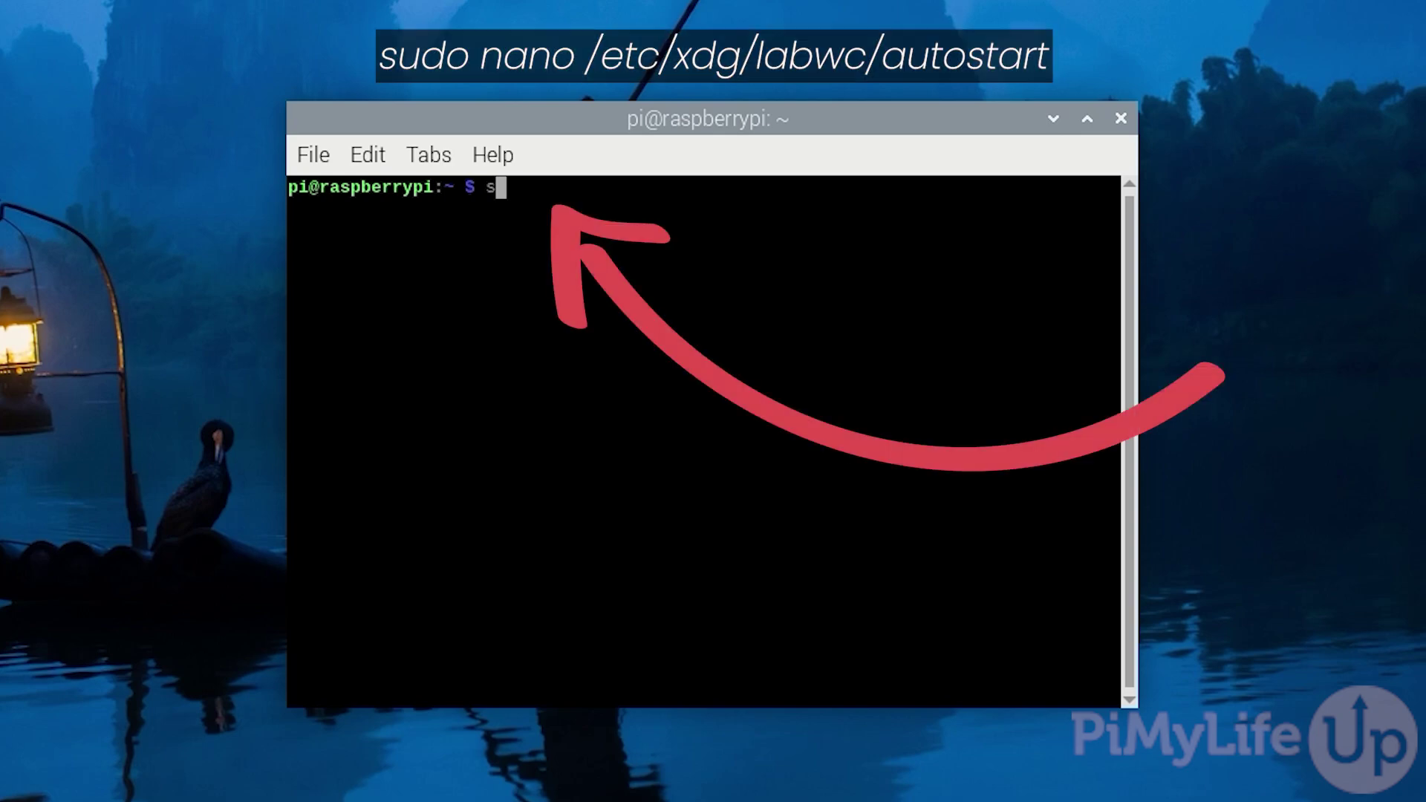
Open /etc/xdg/labwc/autostart with sudo nano, add "steamlink" as a new last line, and save the file.
text(sudo nano /etc)
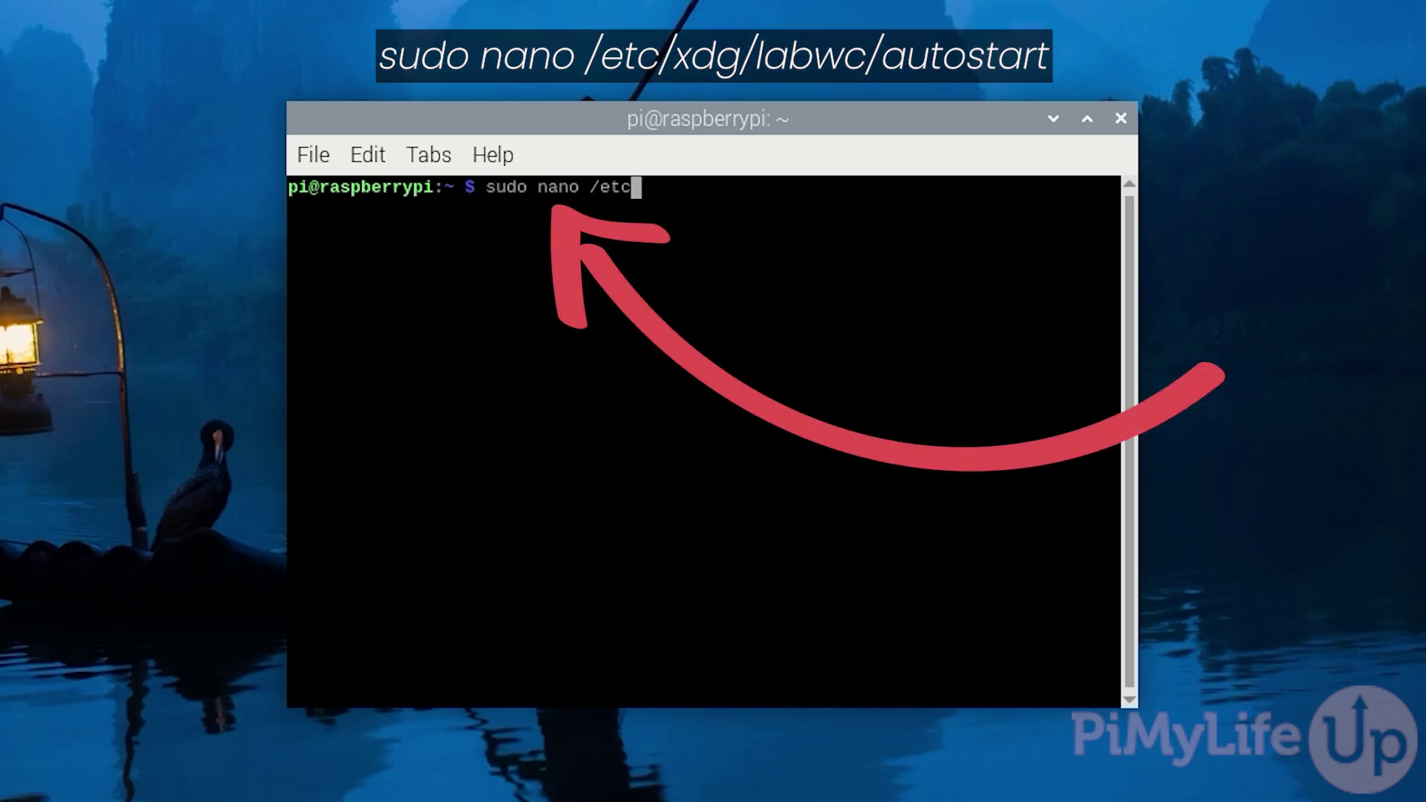
text(/xdg/lab)
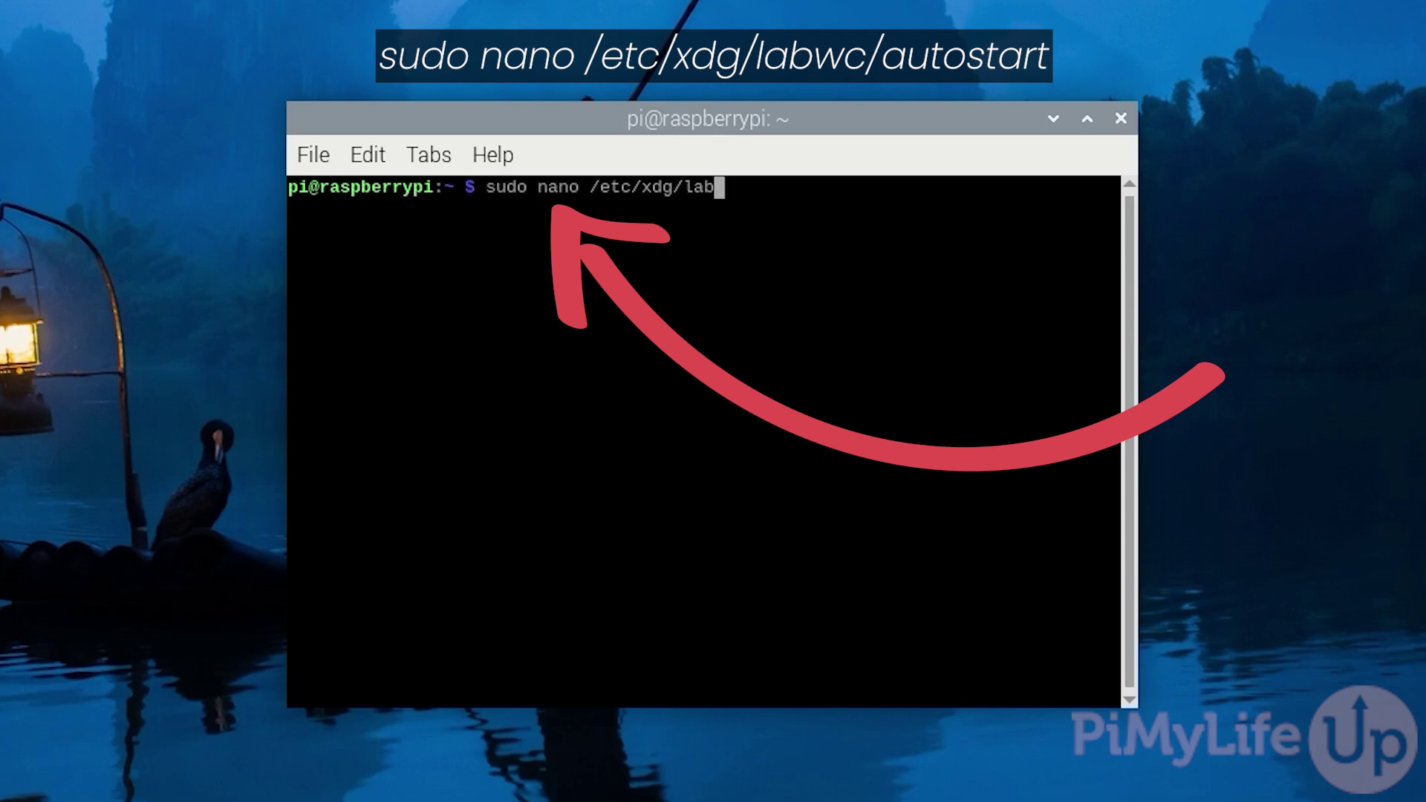
text(wc/autostart)
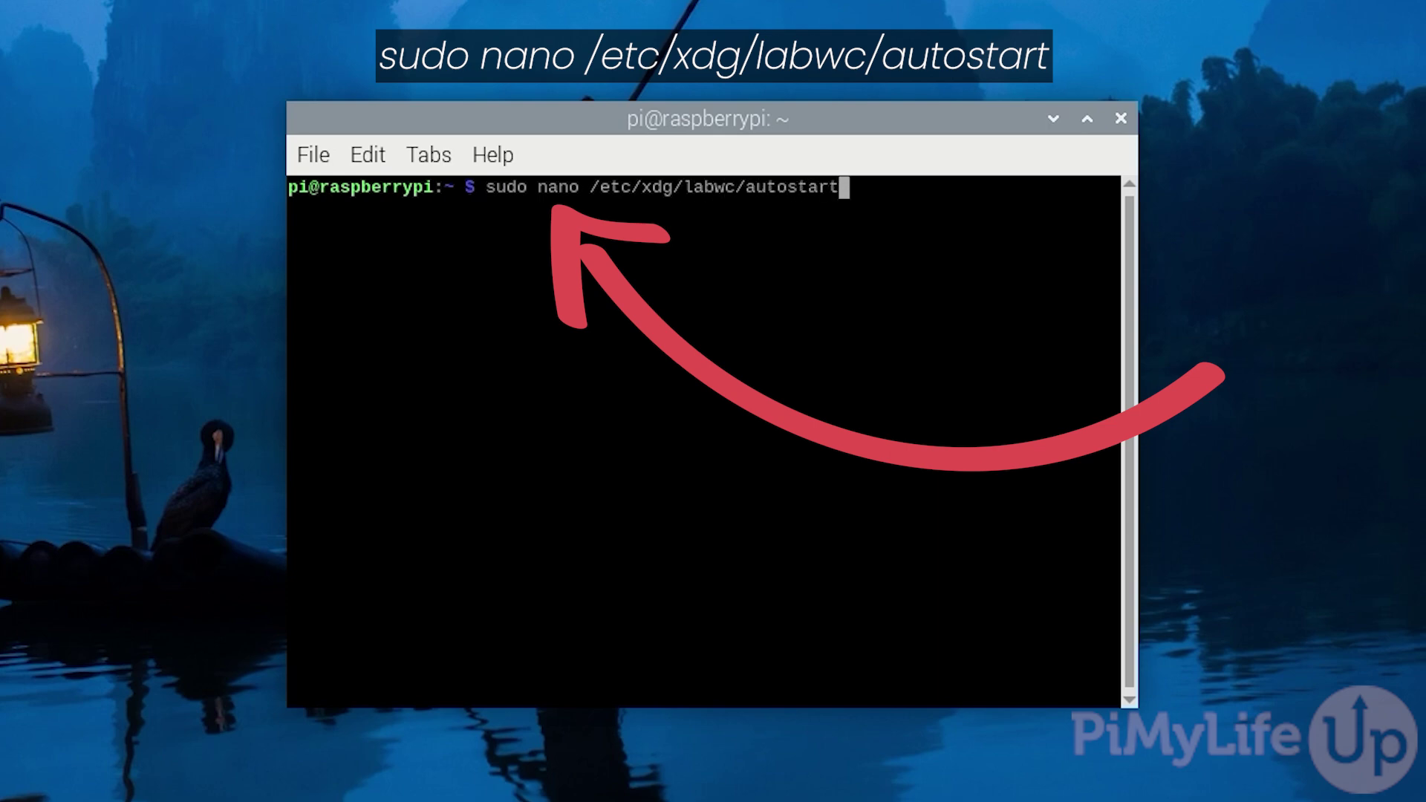
key(Return)
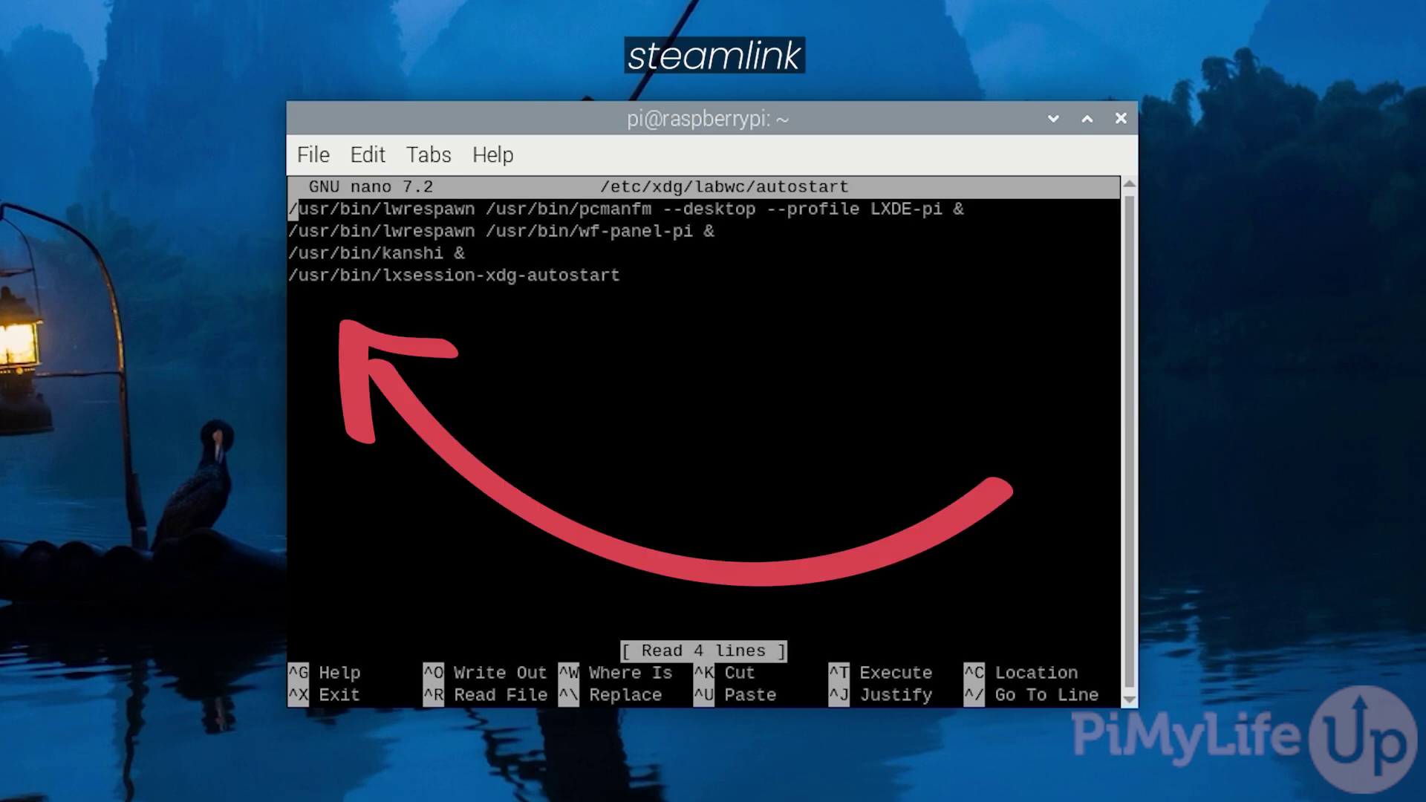
click(291, 297)
text(steamlink)
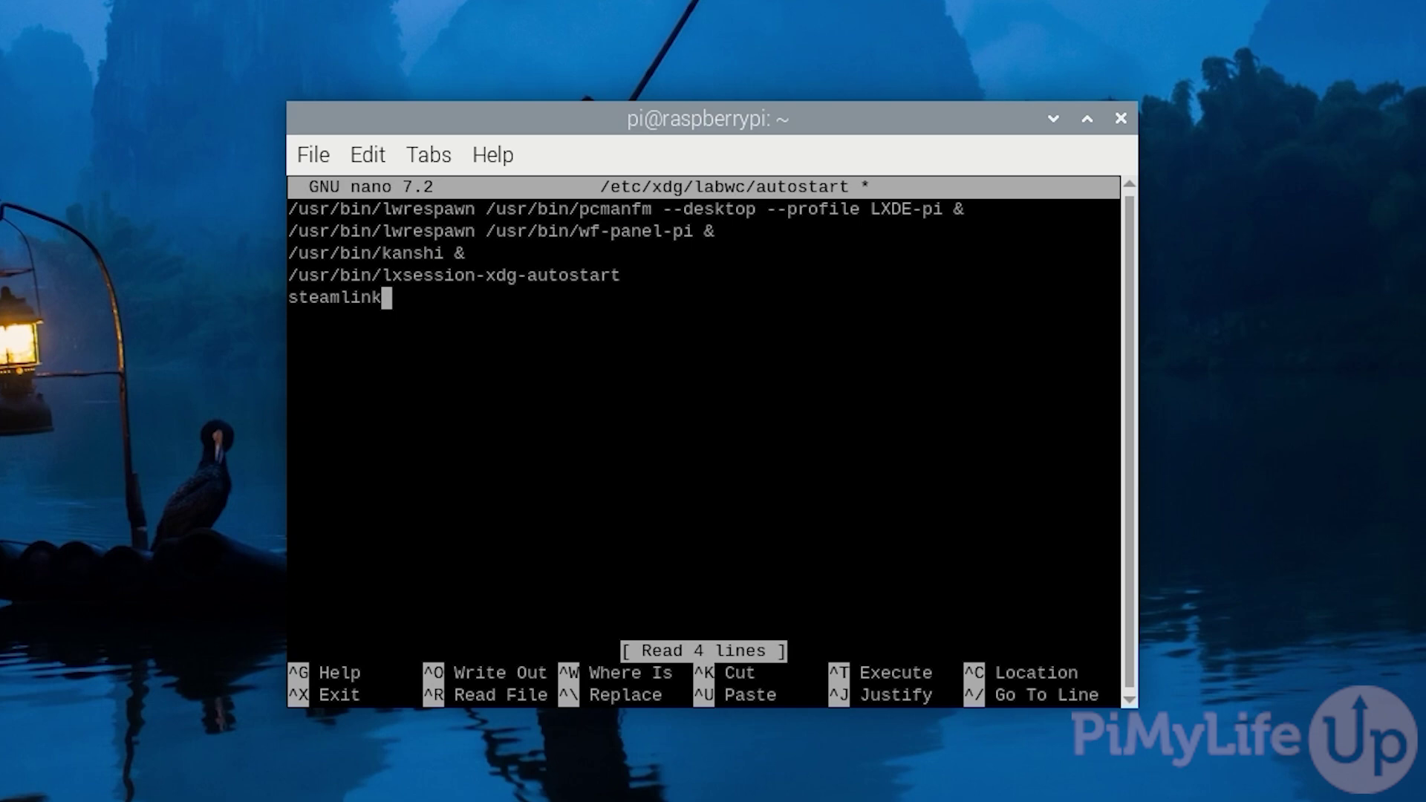
key(ctrl+x)
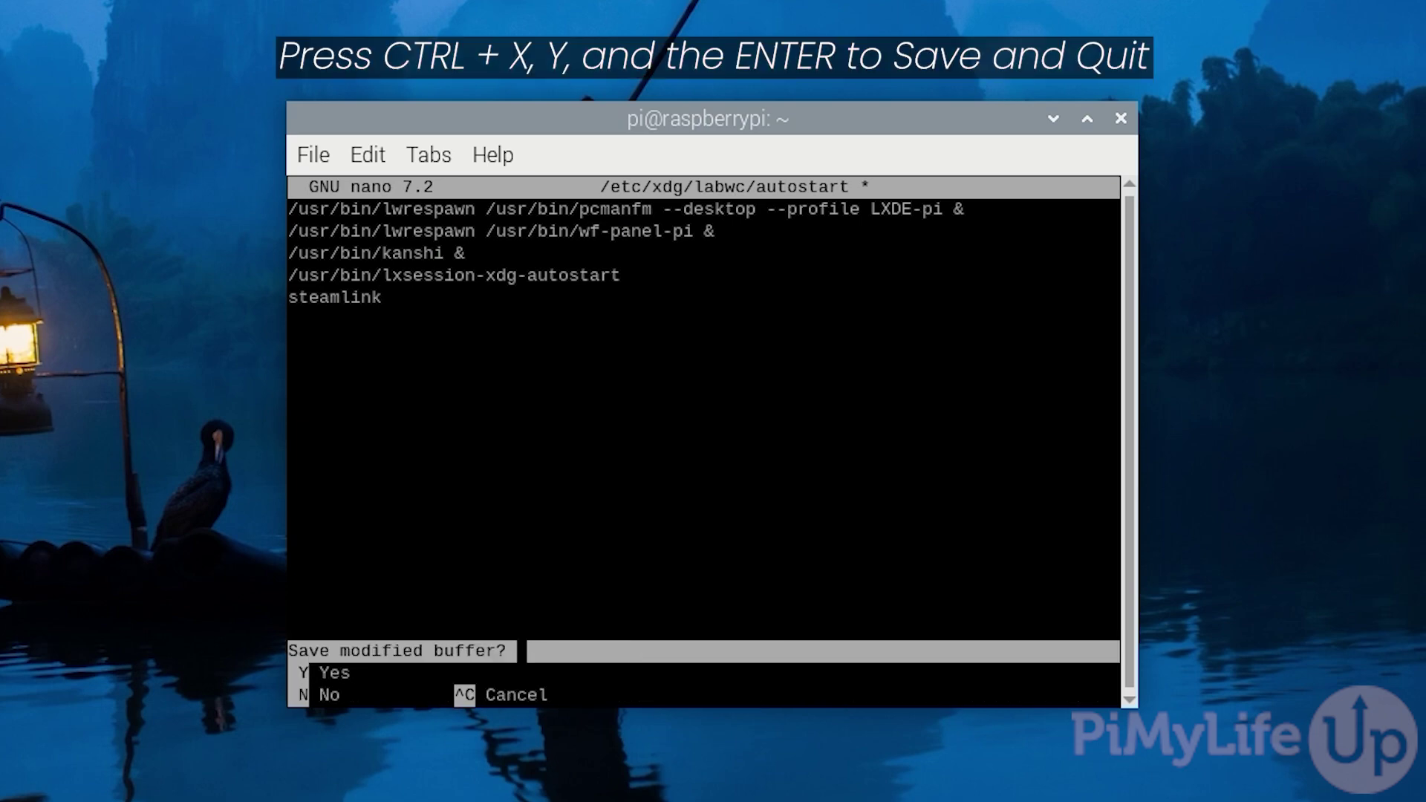
key(y)
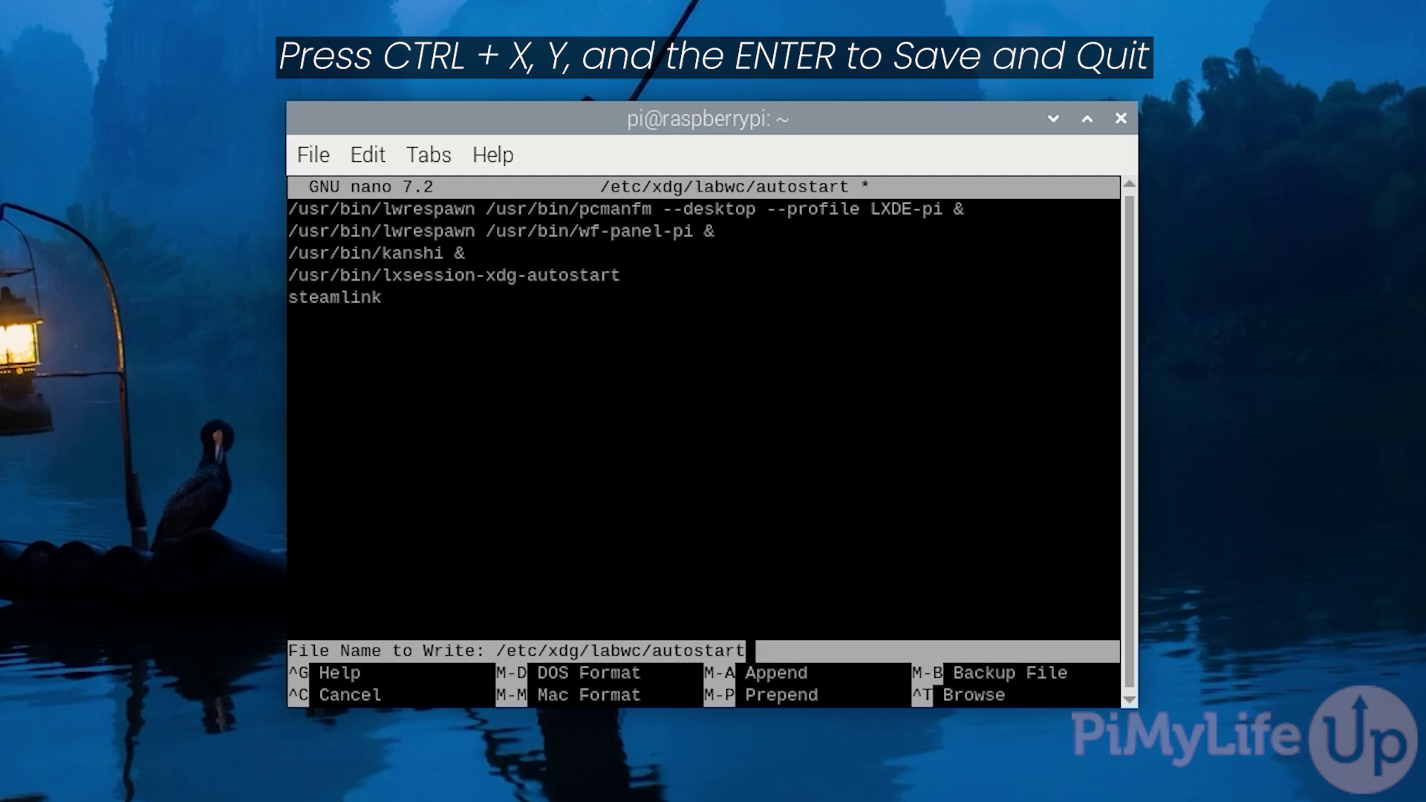
key(Return)
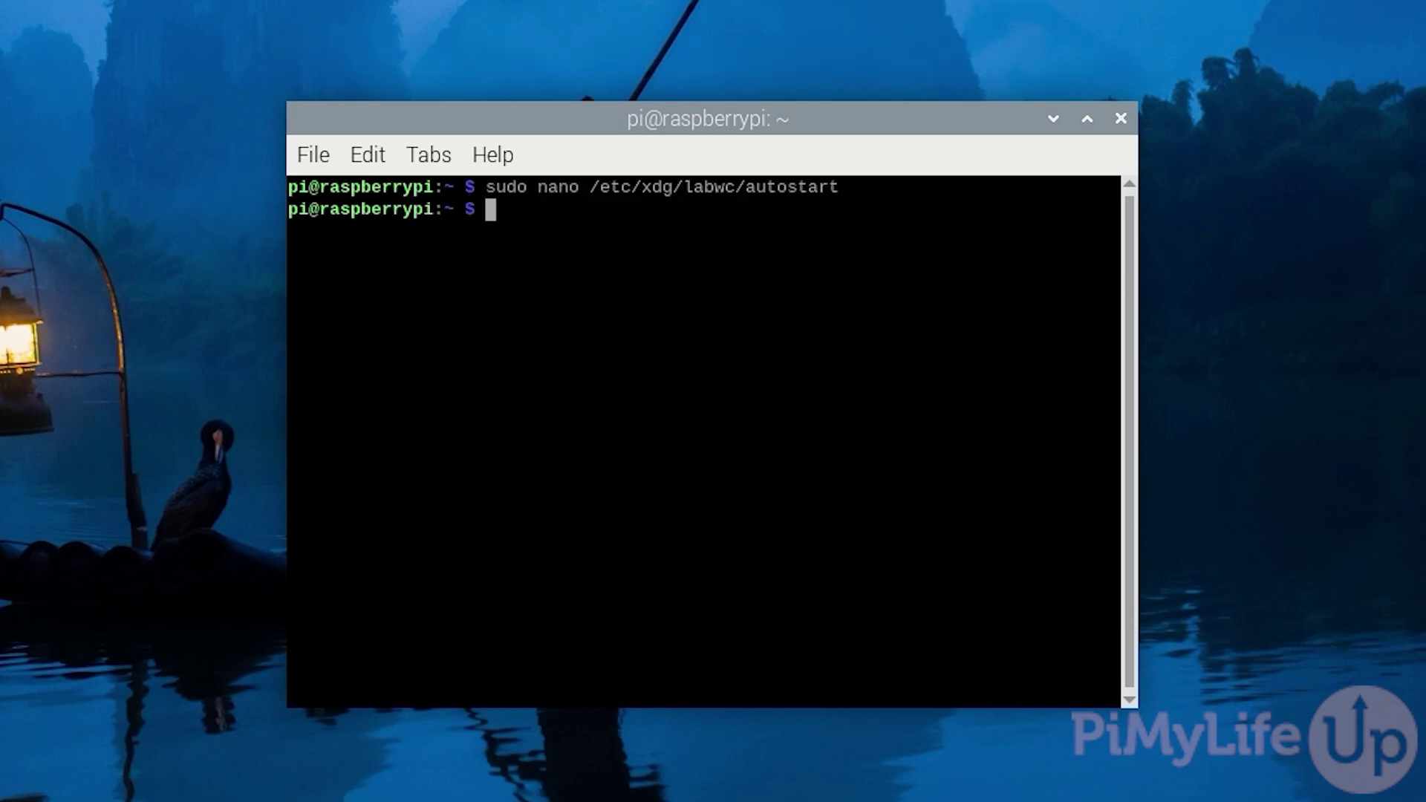
Reboot the Raspberry Pi with "sudo reboot".
text(sudo reboot)
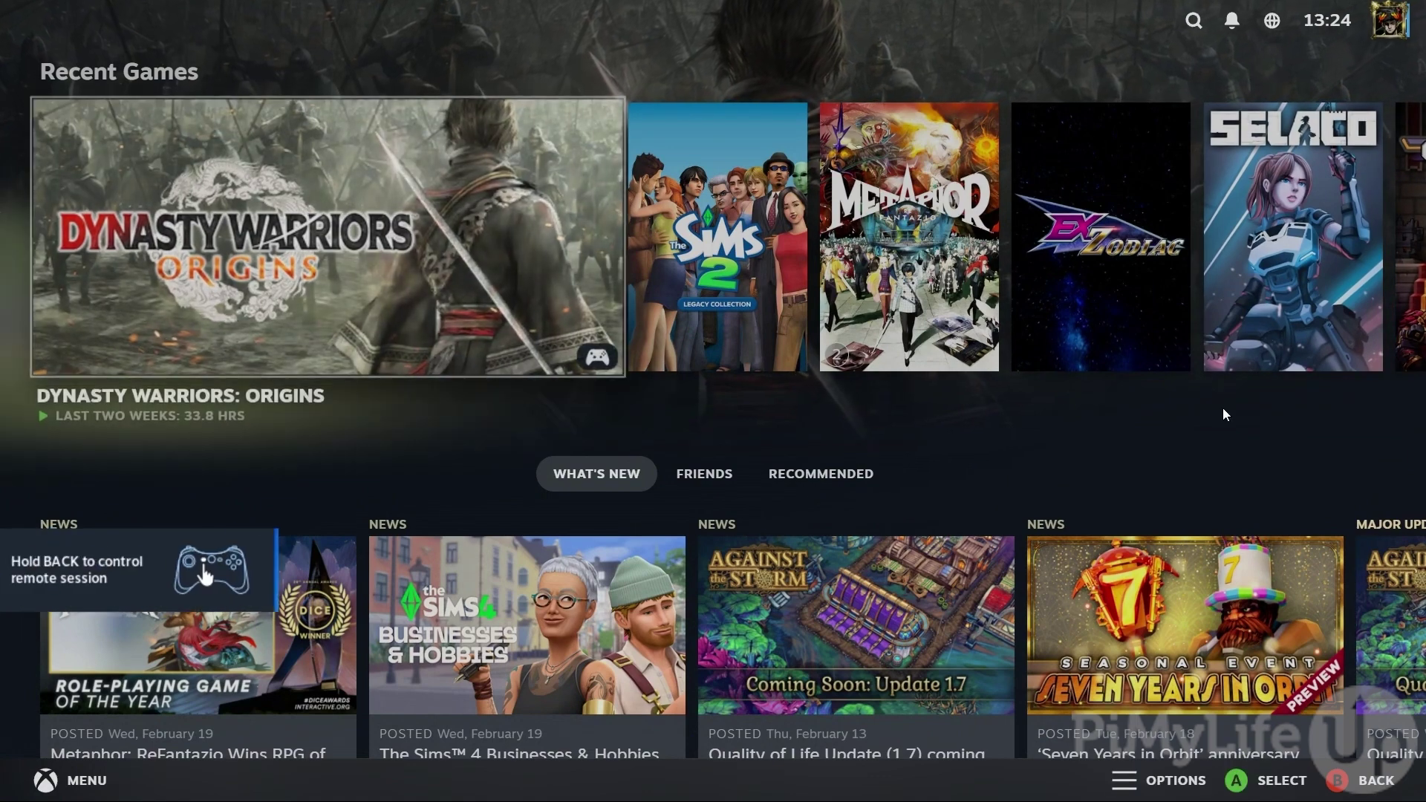
Browse the Recent Games row out to Factorio, return to the start, and highlight The Sims 2 Legacy Collection.
key(Right)
key(Right)
key(Right)
key(Right)
key(Right)
key(Right)
key(Right)
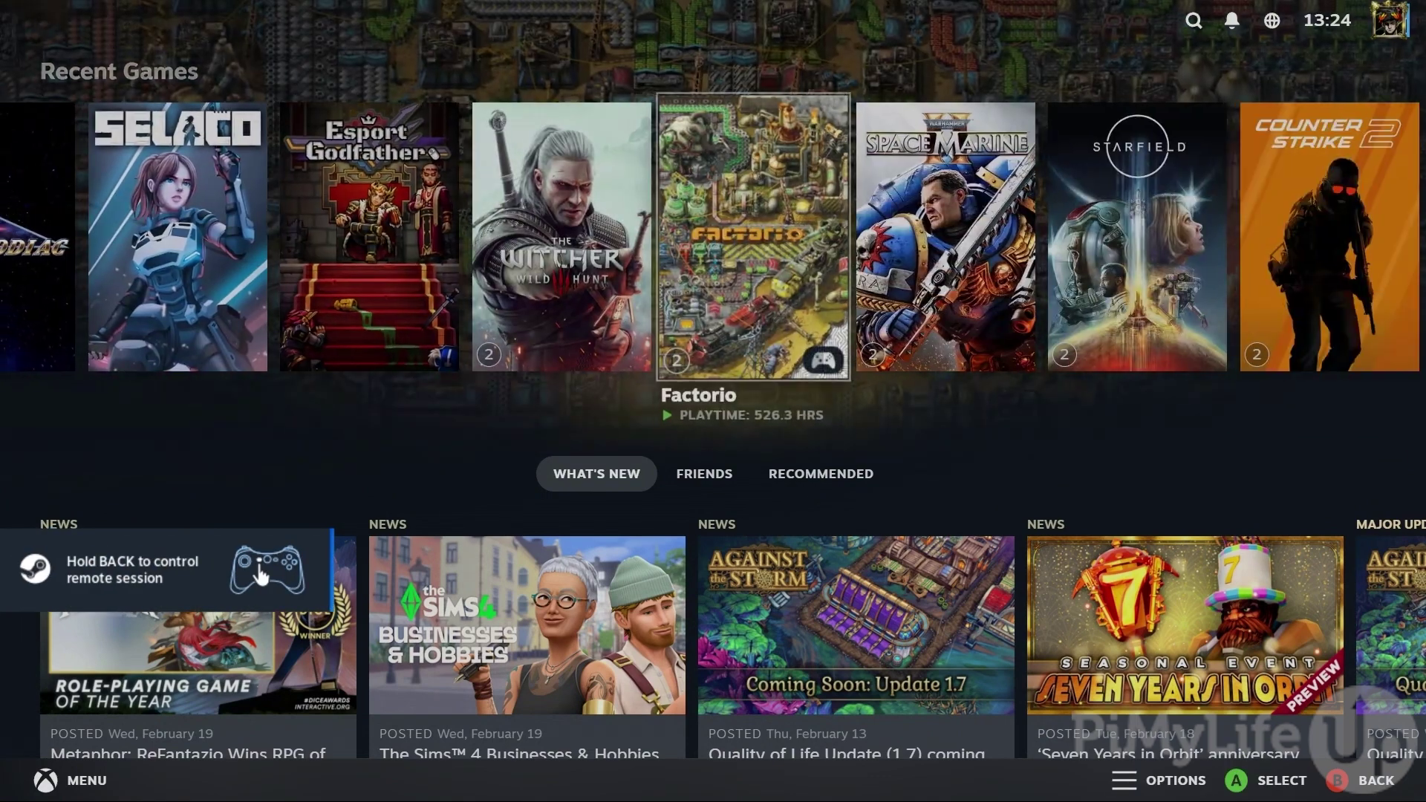
key(Left)
key(Left)
key(Left)
key(Left)
key(Left)
key(Left)
key(Left)
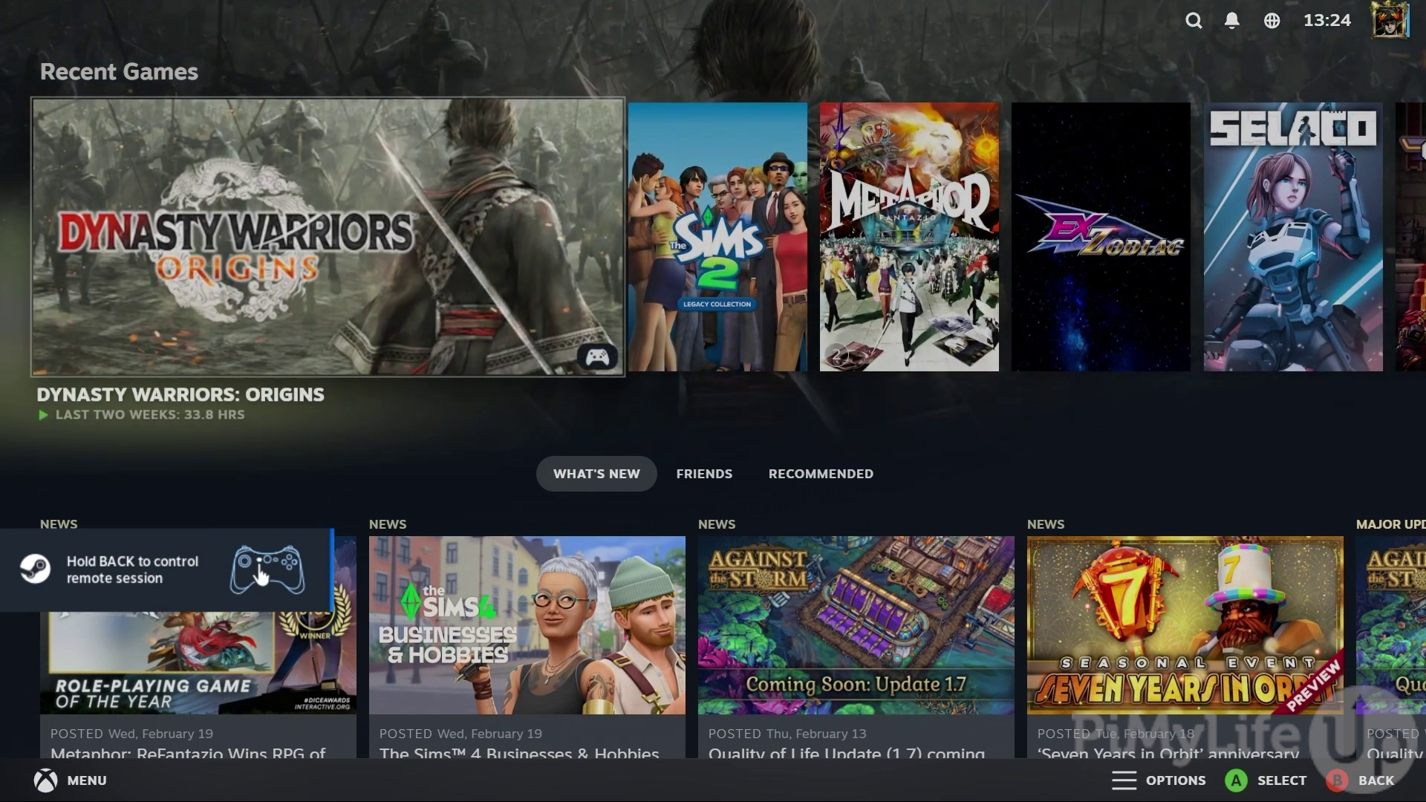
key(Right)
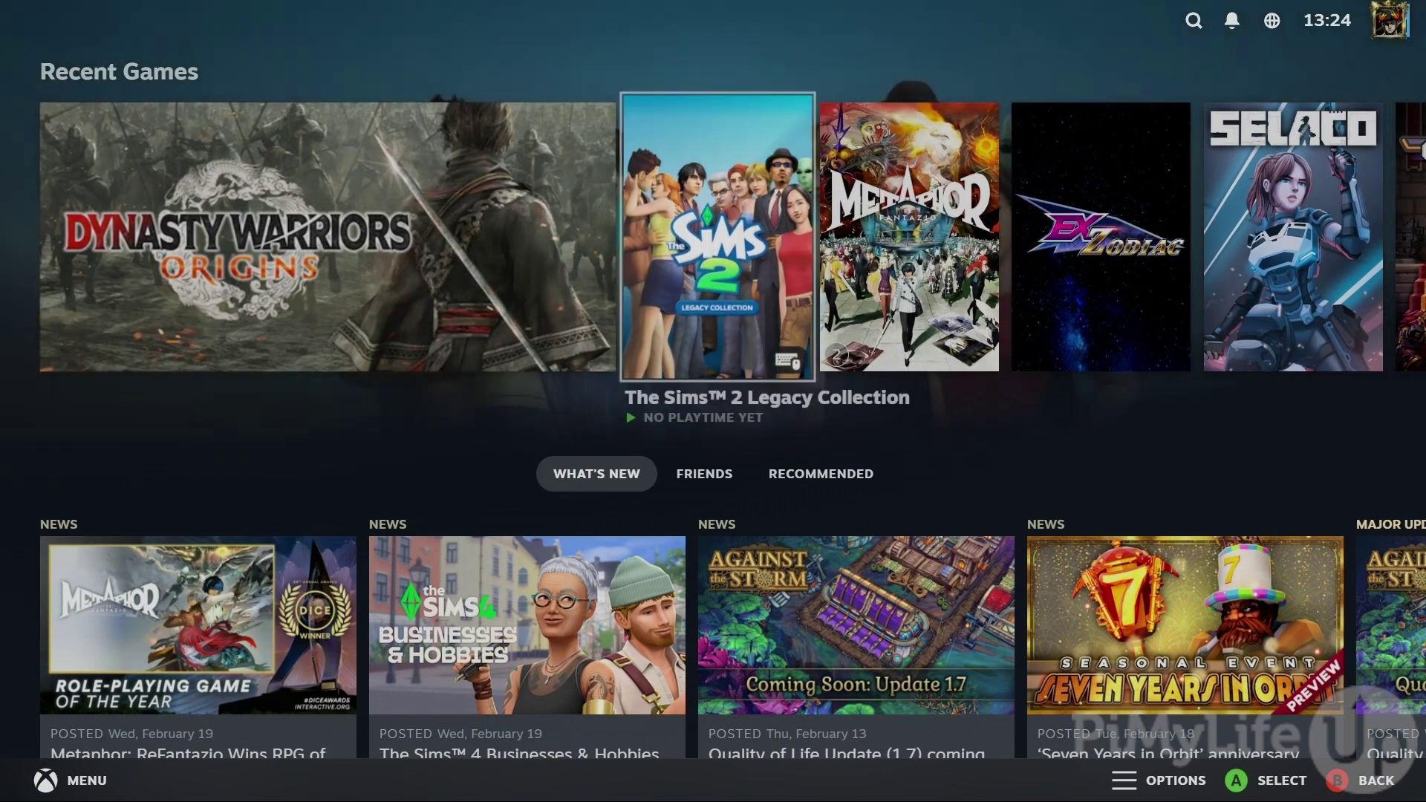
Launch Dynasty Warriors: Origins from Recent Games, accepting the Magnifier Tool notice, and continue past the Skill Points battle results.
key(Left)
key(Return)
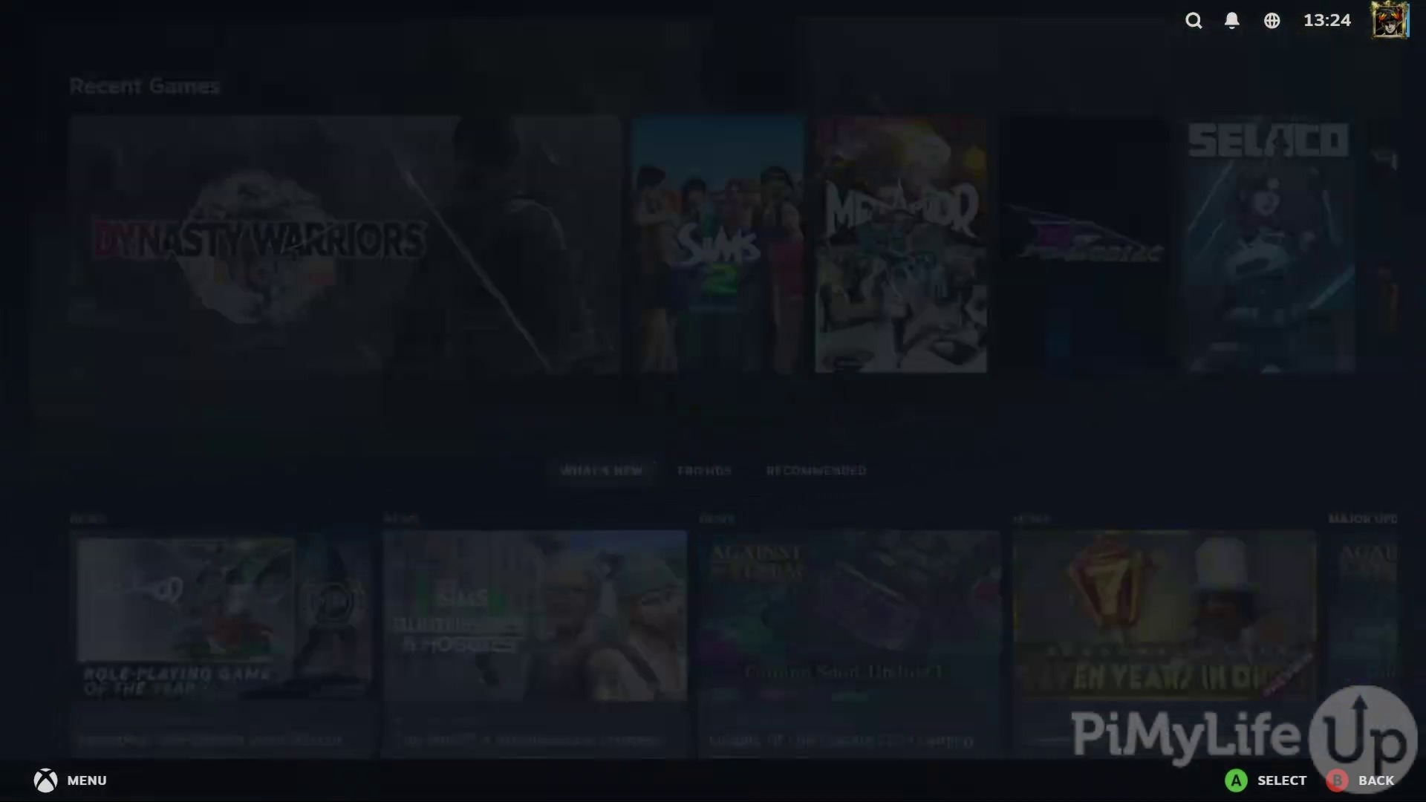
key(Return)
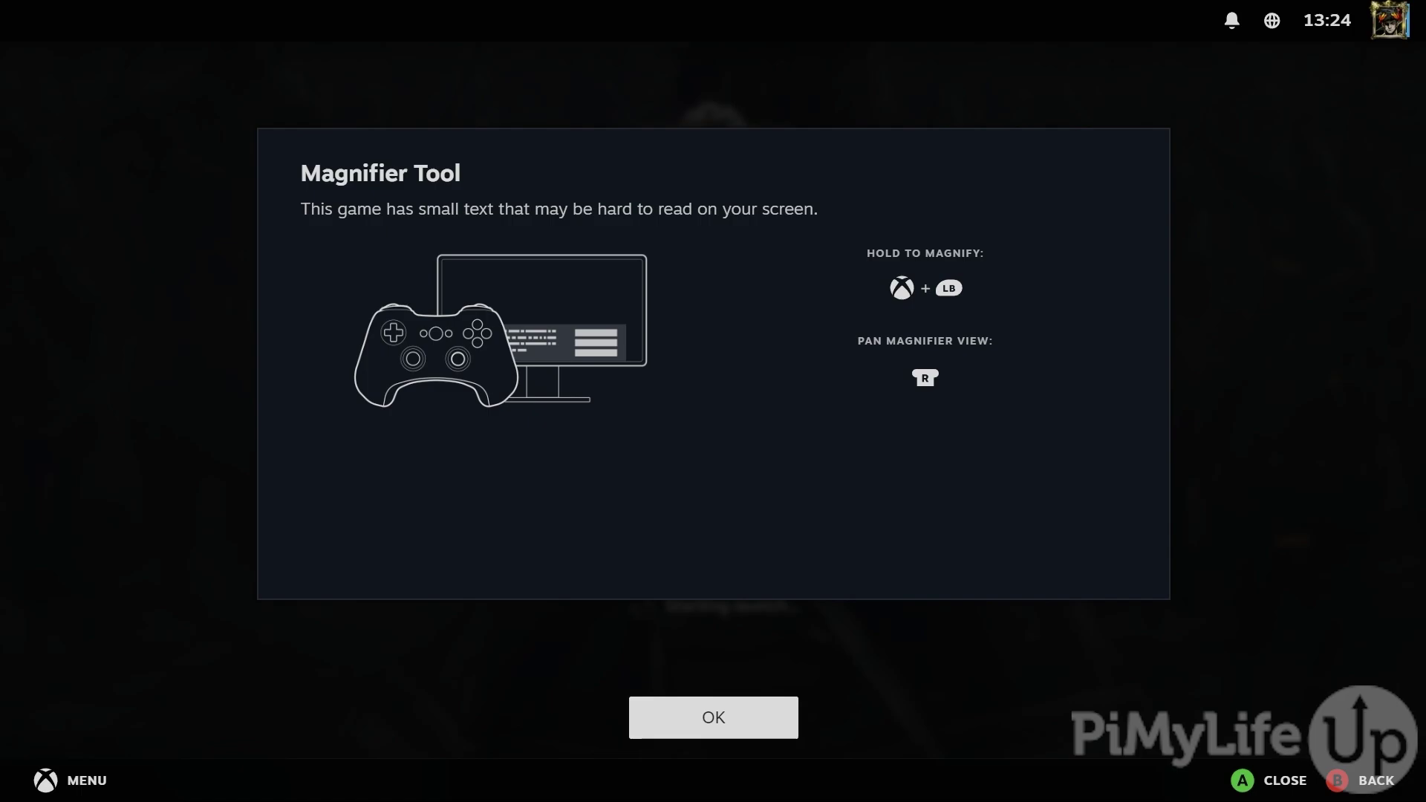
key(Return)
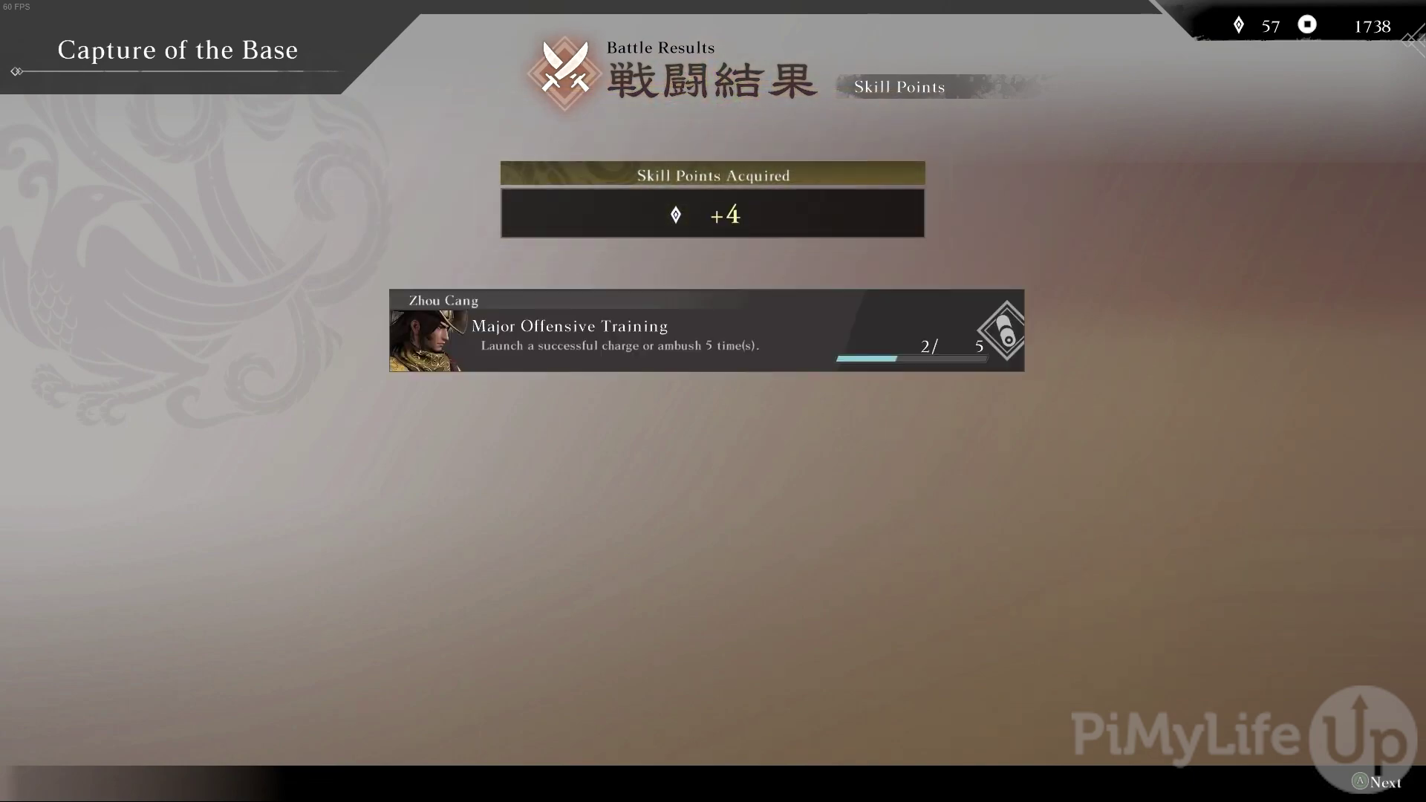
key(Return)
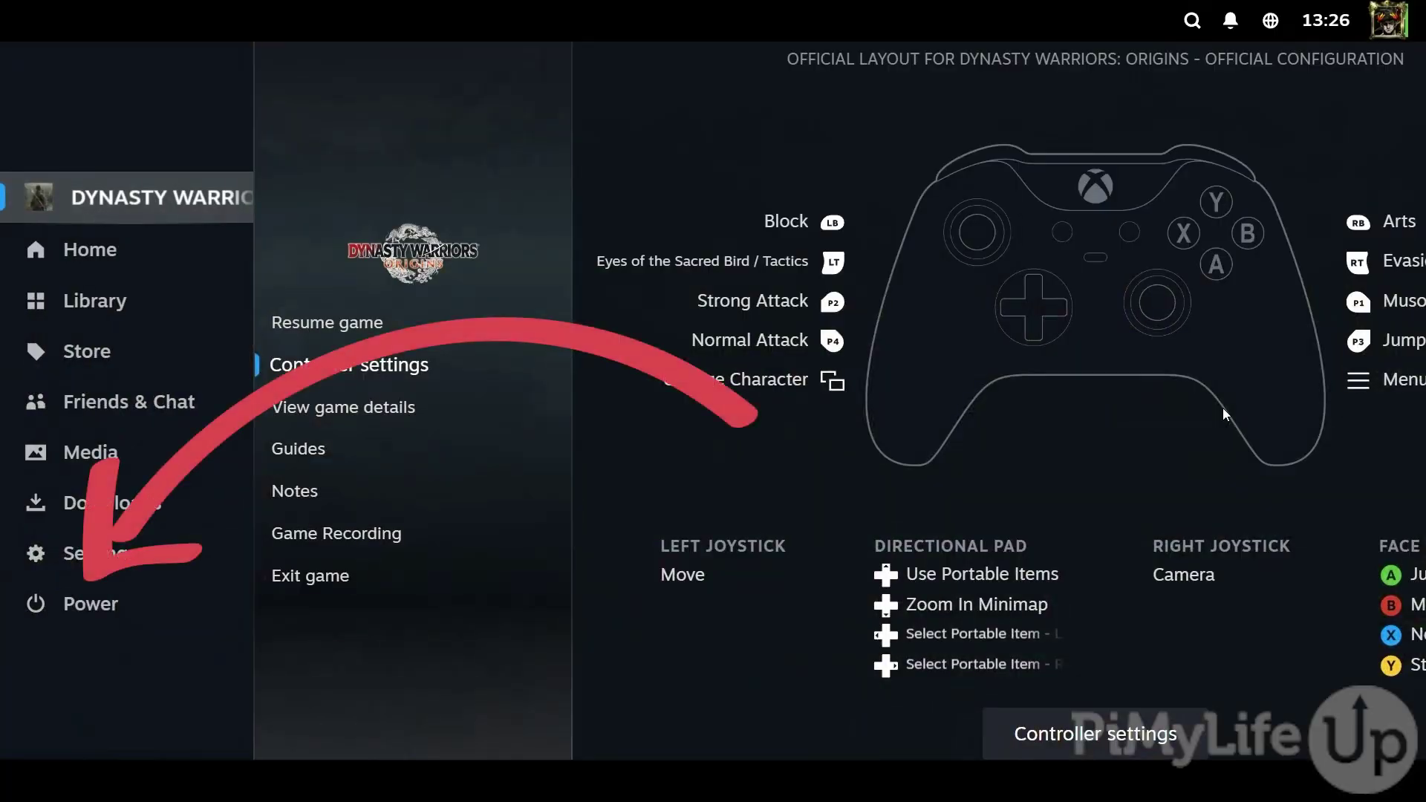
End the streaming session by choosing "Stop Streaming To raspberrypi" from the Power options.
key(Escape)
key(Down)
key(Down)
key(Down)
key(Down)
key(Down)
key(Down)
key(Down)
key(Down)
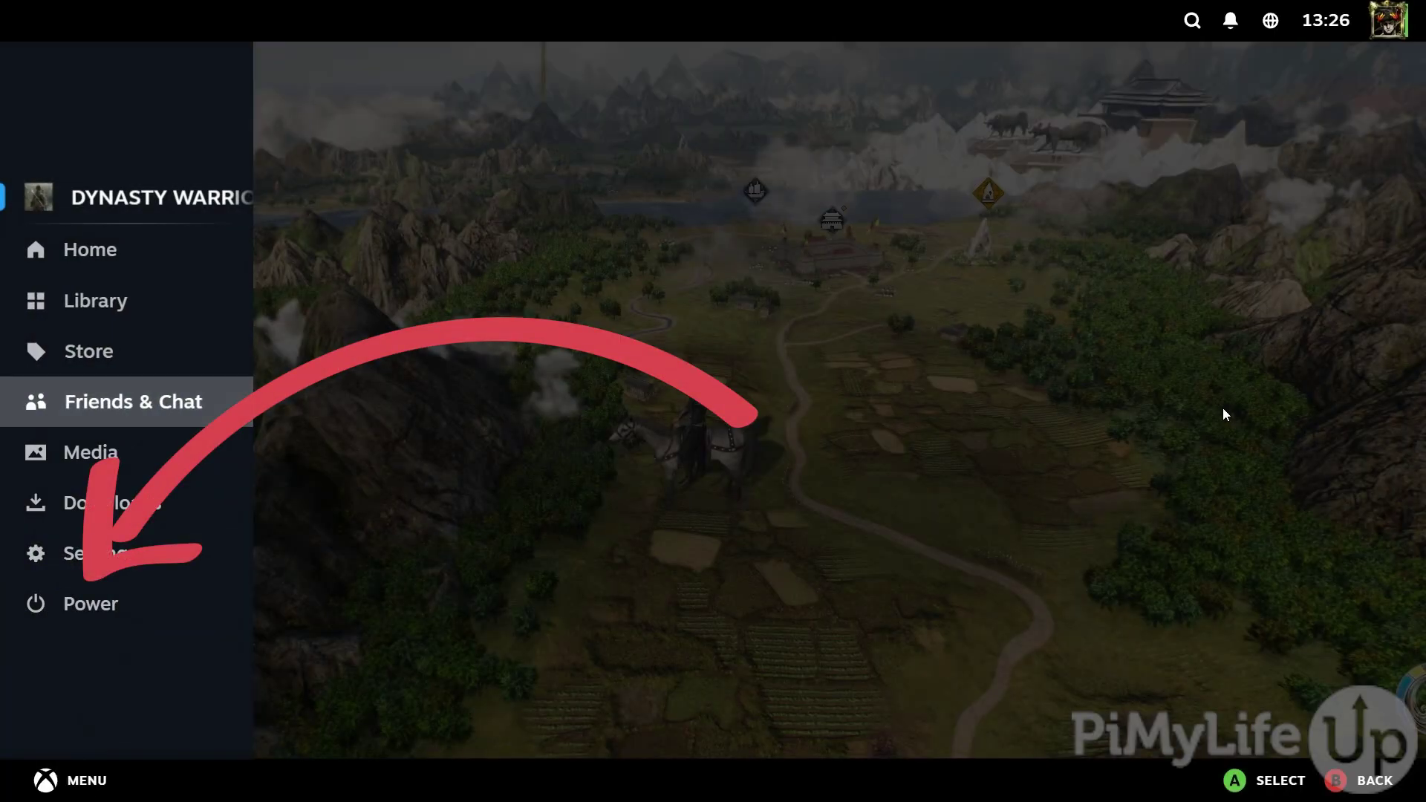
key(Return)
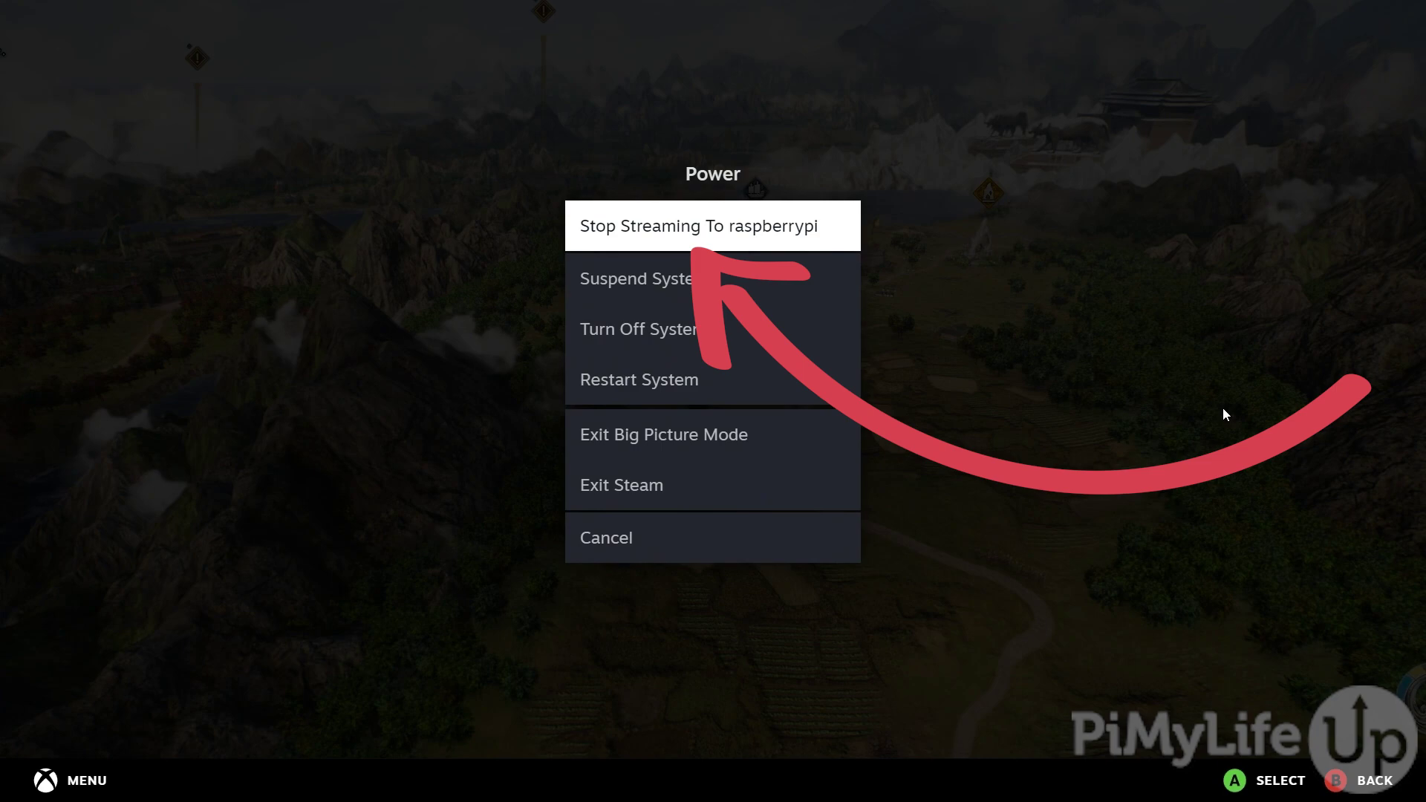
key(Return)
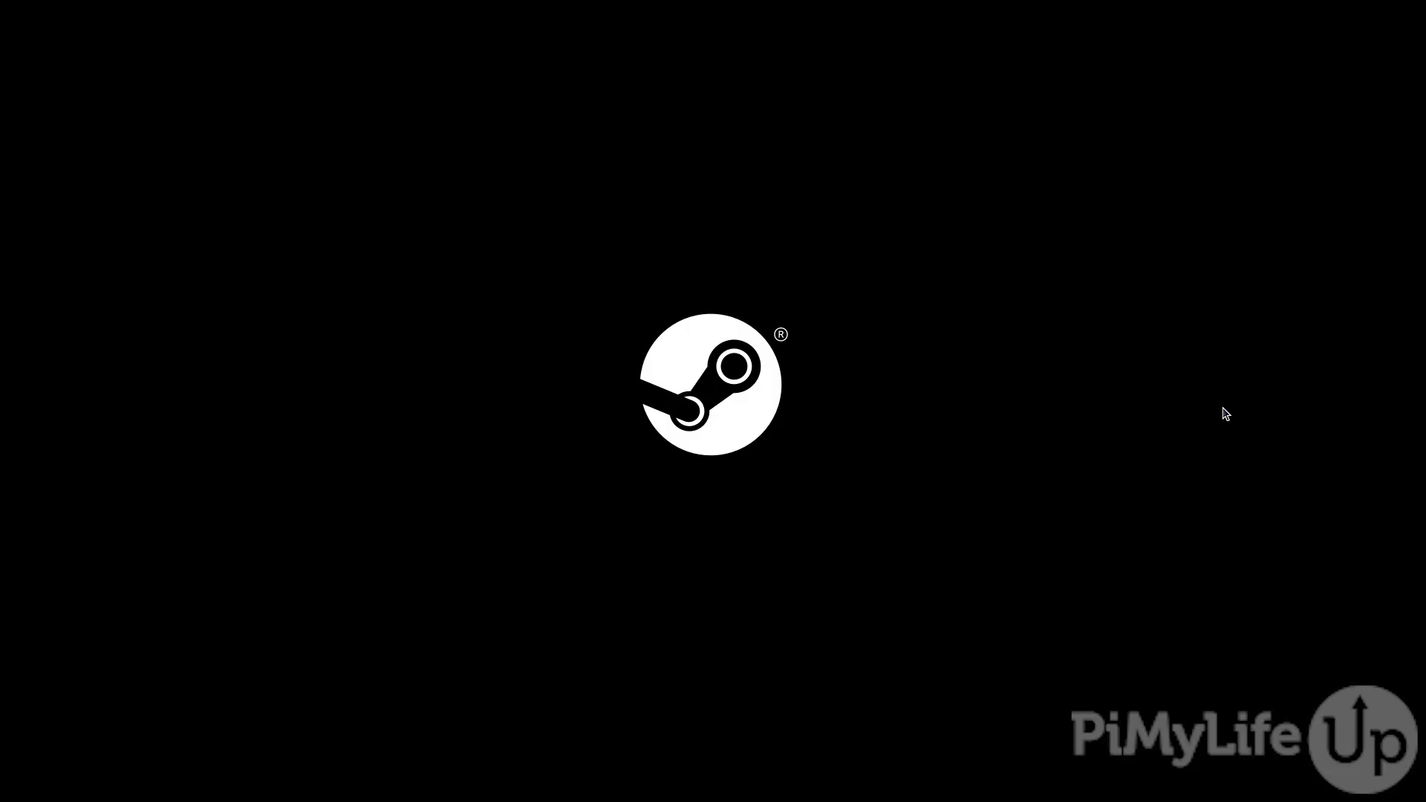